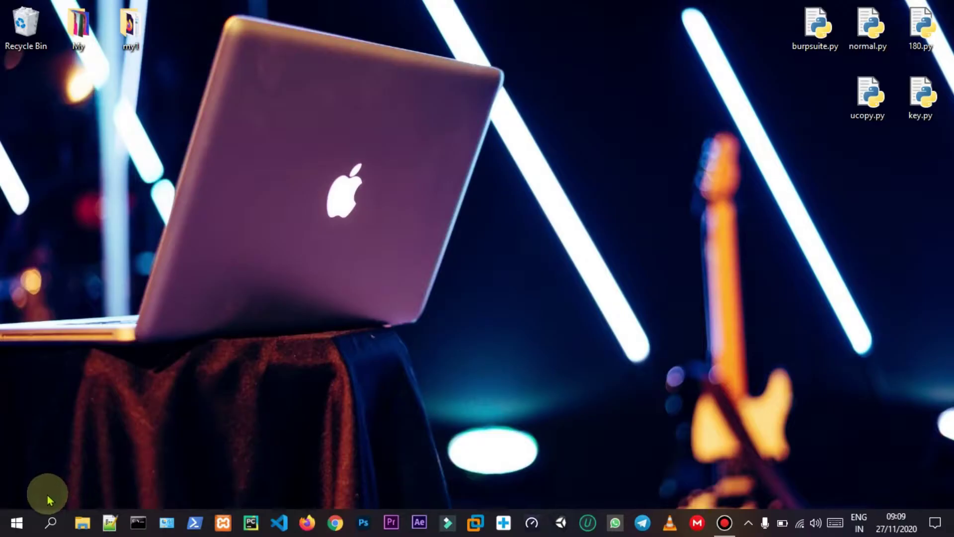
Step: Search Windows for "control pa" and open Control Panel
left_click(50, 529)
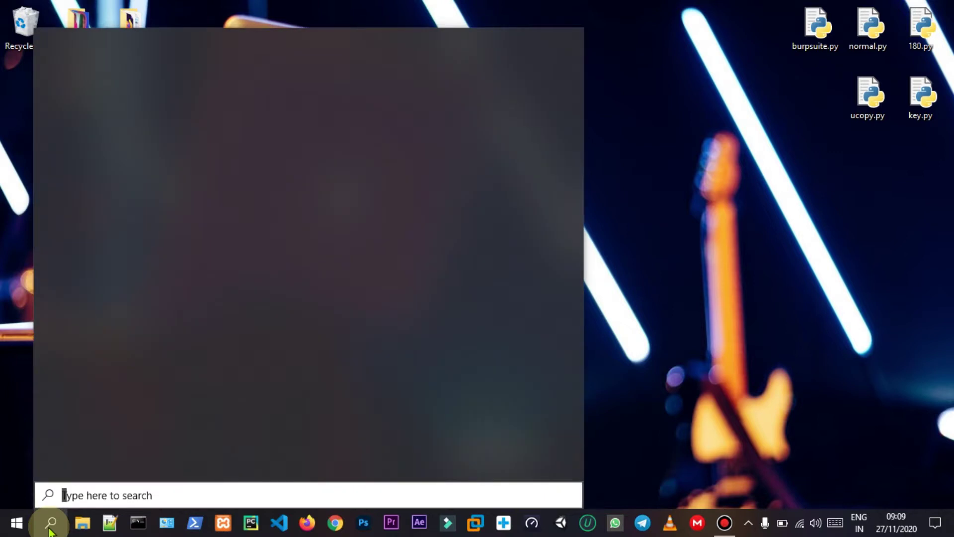
type("cont")
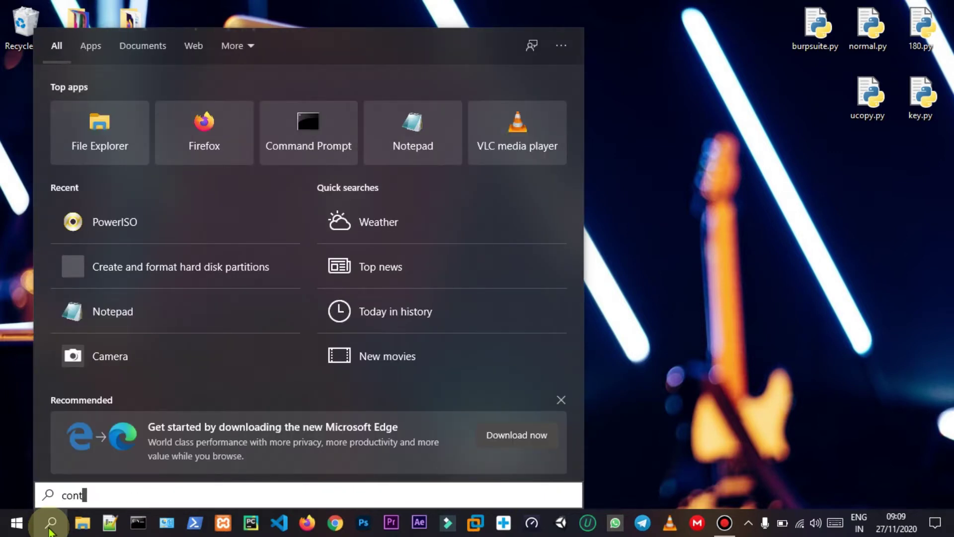
type("rol p")
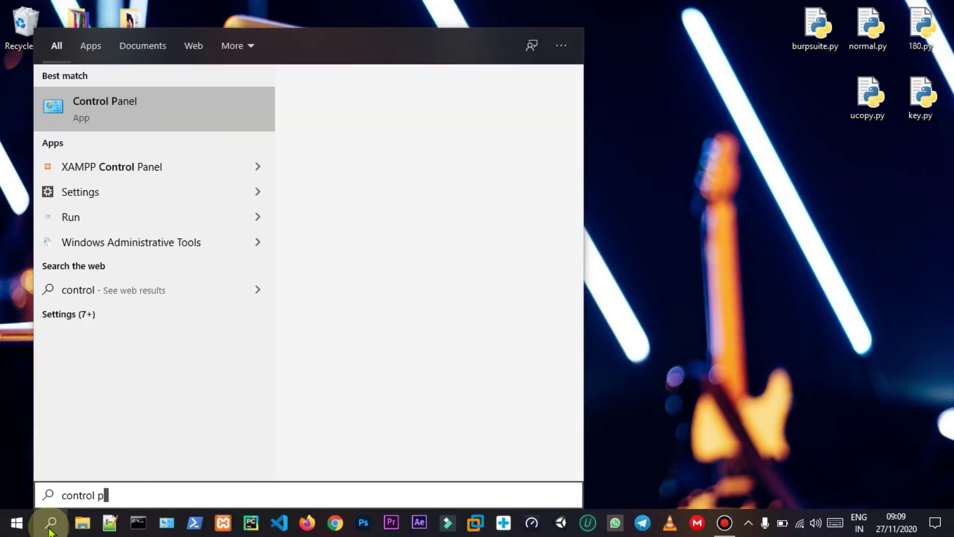
type("a")
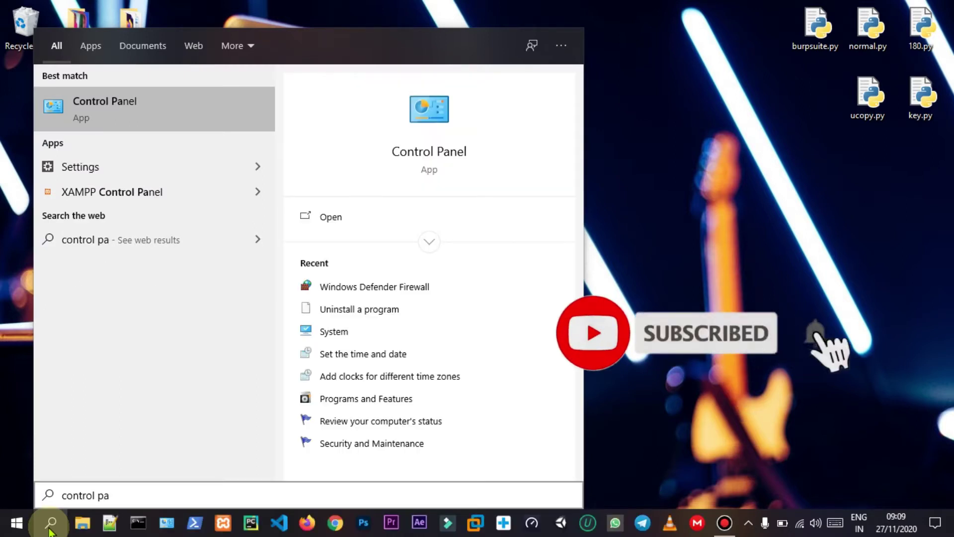
key("Return")
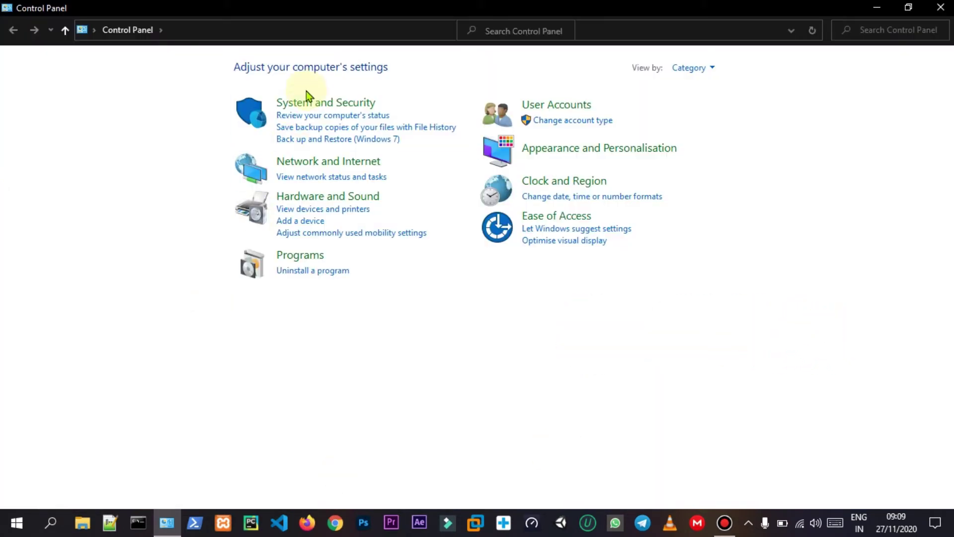
Step: Open the advanced settings of Windows Defender Firewall under System and Security, and display the Inbound Rules in the maximised window
left_click(714, 69)
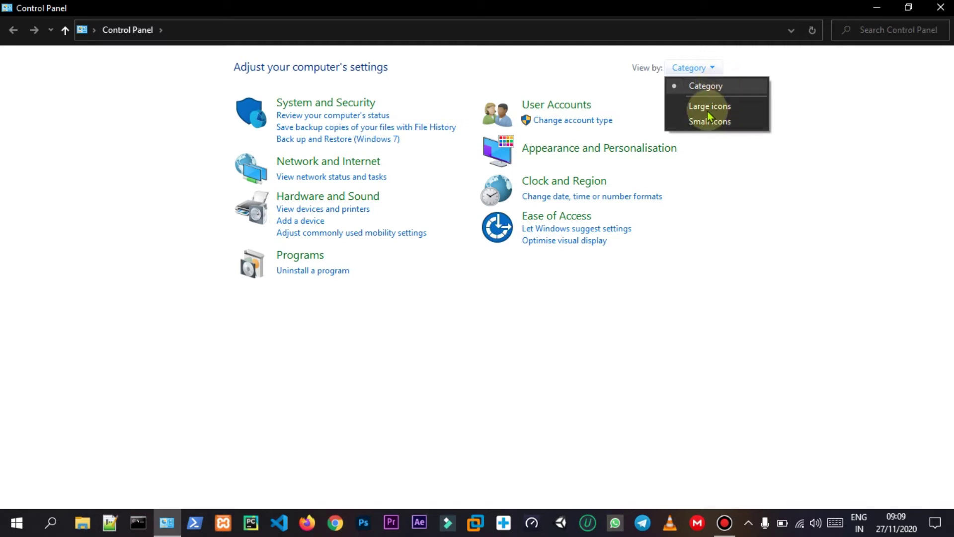
left_click(495, 68)
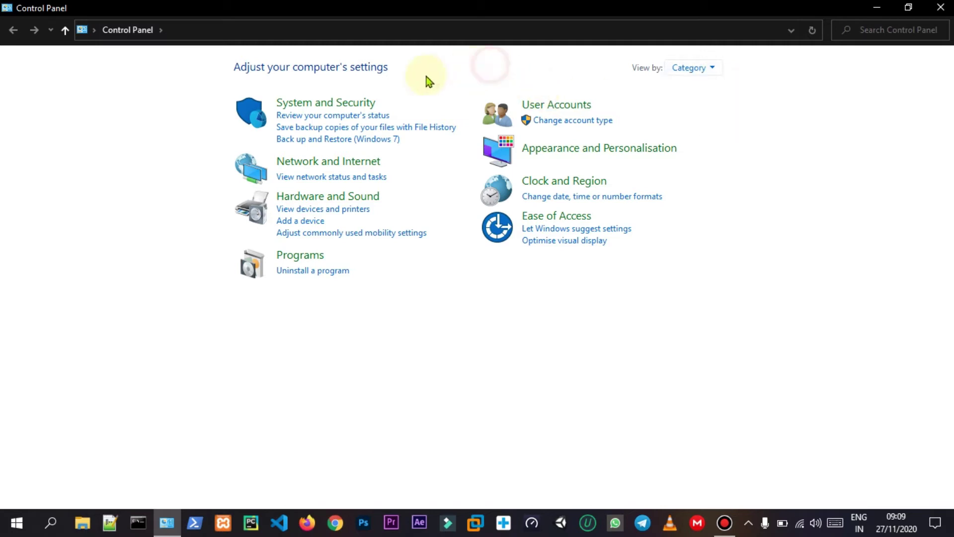
left_click(359, 107)
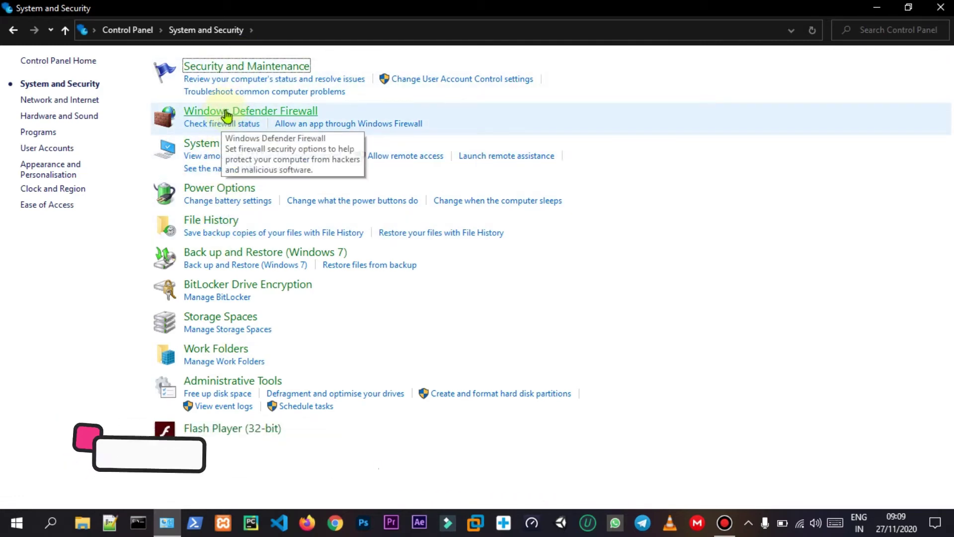
left_click(254, 112)
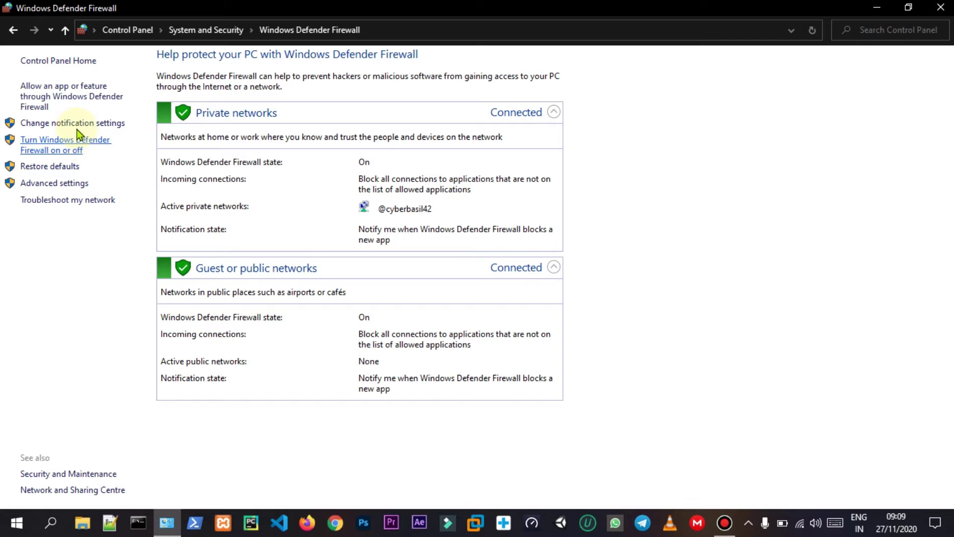
left_click(70, 184)
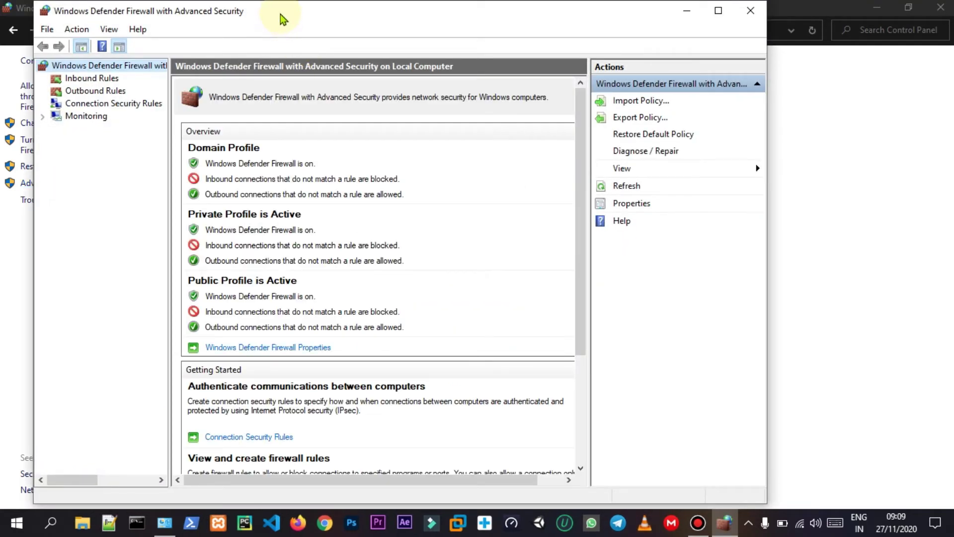
left_click_drag(282, 14, 305, 1)
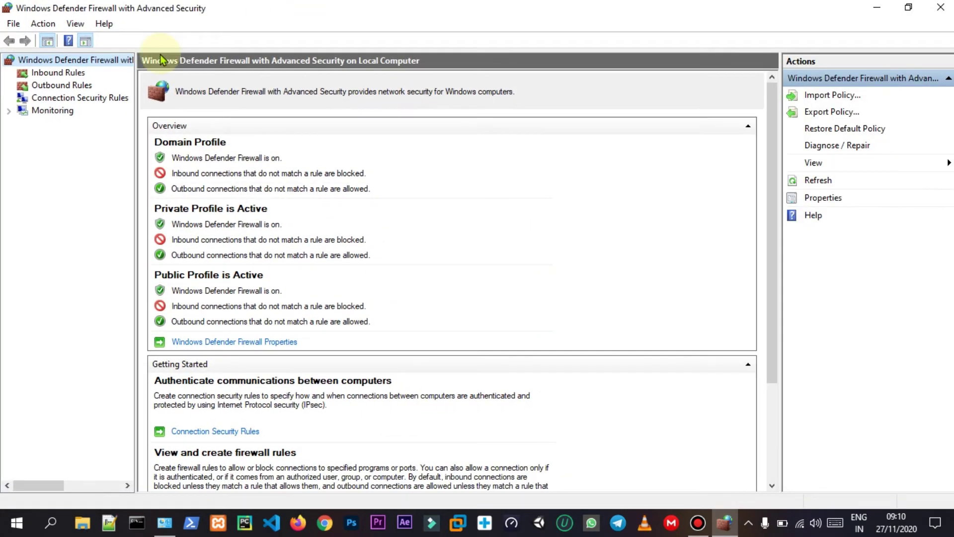
left_click(59, 74)
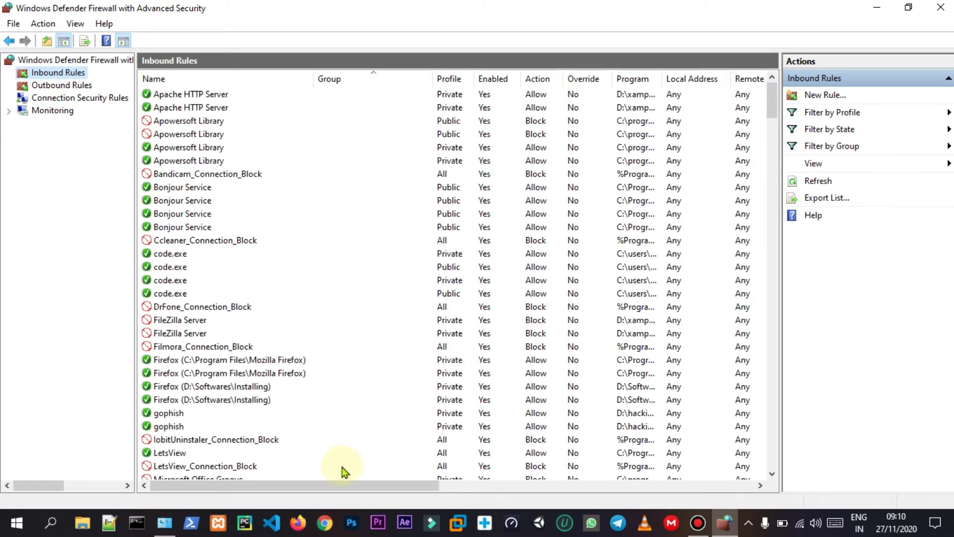
Step: Switch to Chrome, load google.com to check the browser's internet access, and close the browser
left_click(323, 528)
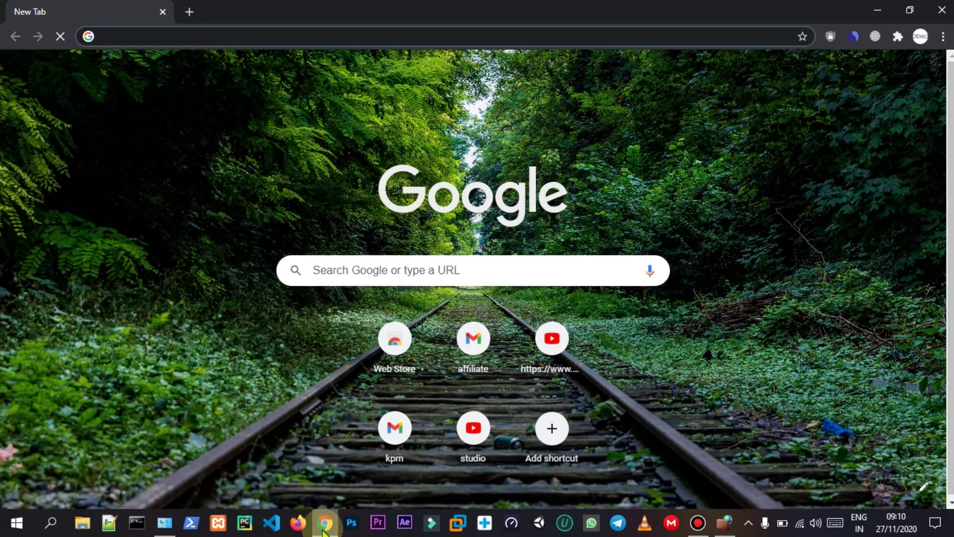
type("go")
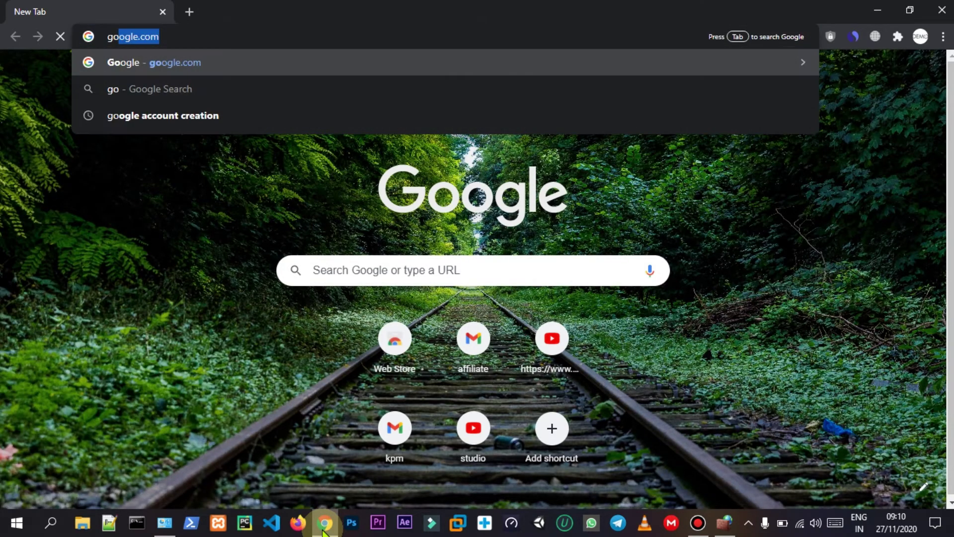
key("Return")
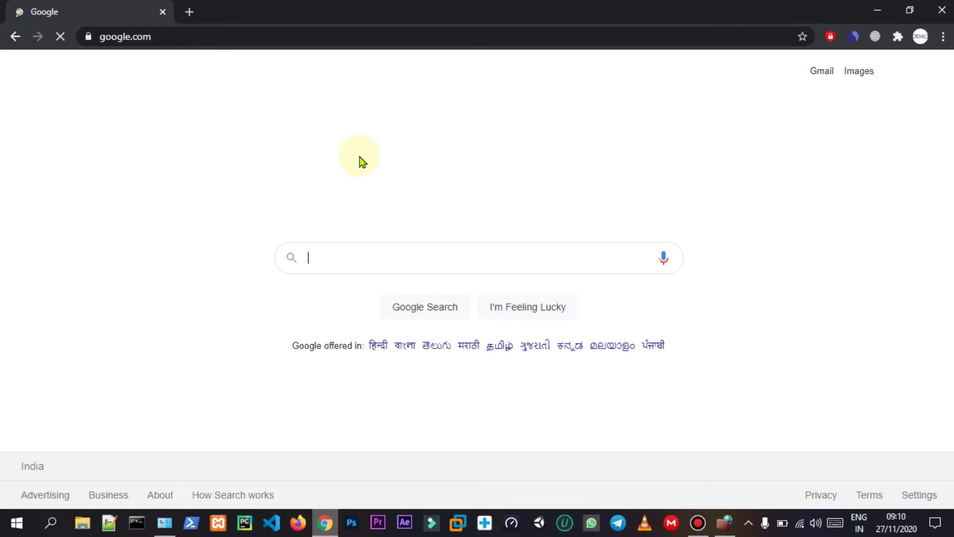
left_click(189, 12)
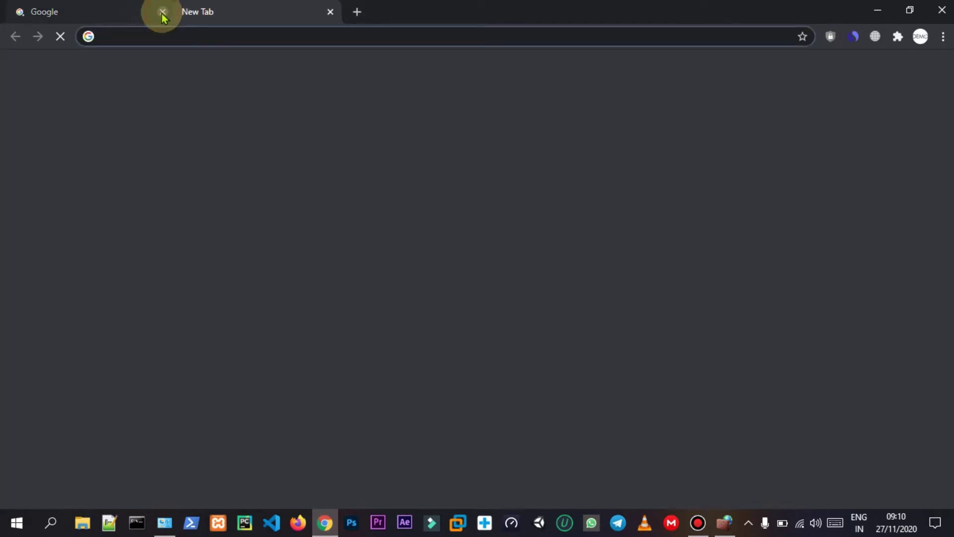
left_click(163, 11)
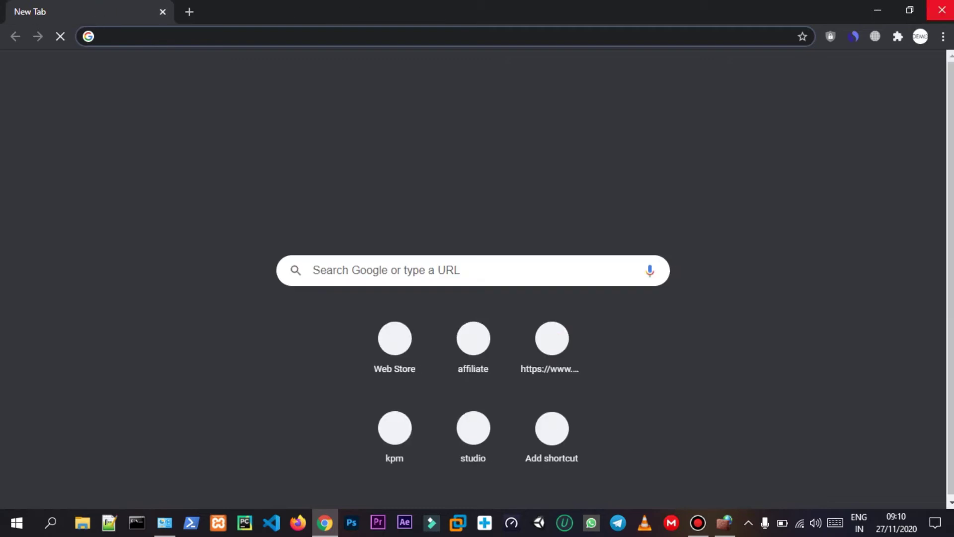
left_click(941, 10)
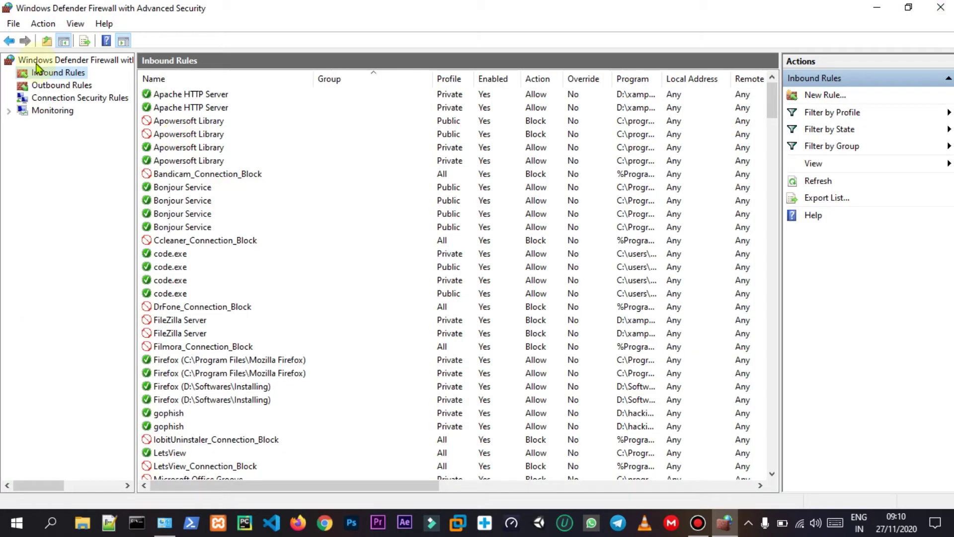
Step: Start a new inbound rule with Program as the rule type
left_click(50, 75)
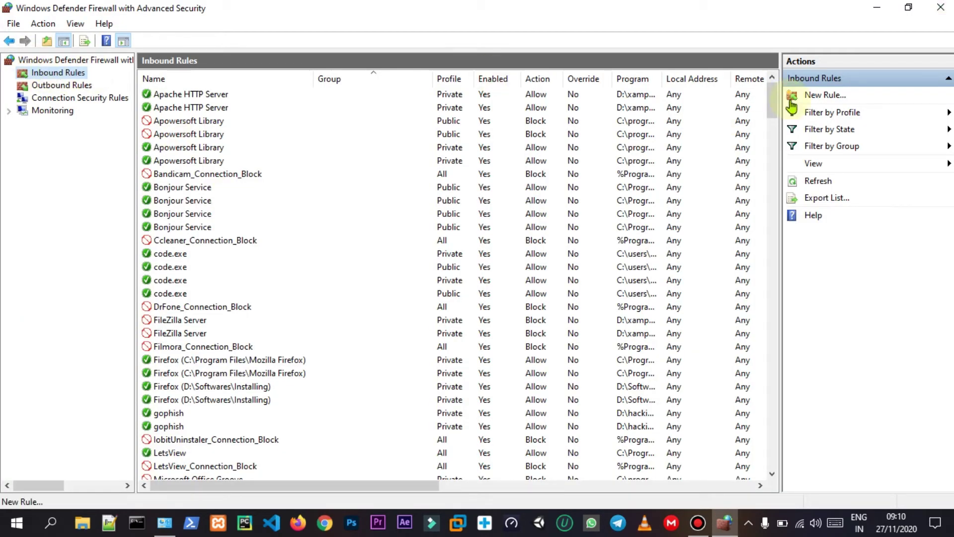
left_click(816, 98)
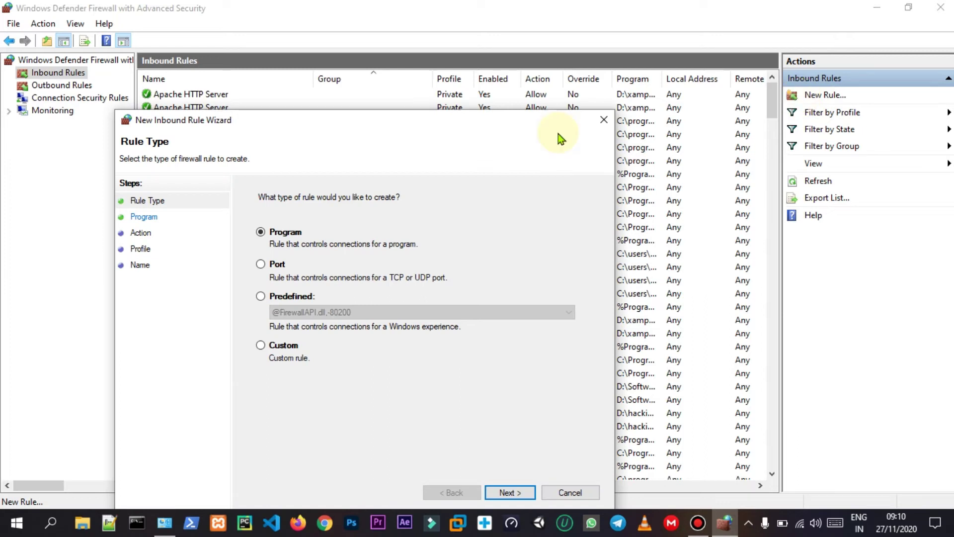
left_click_drag(238, 121, 247, 43)
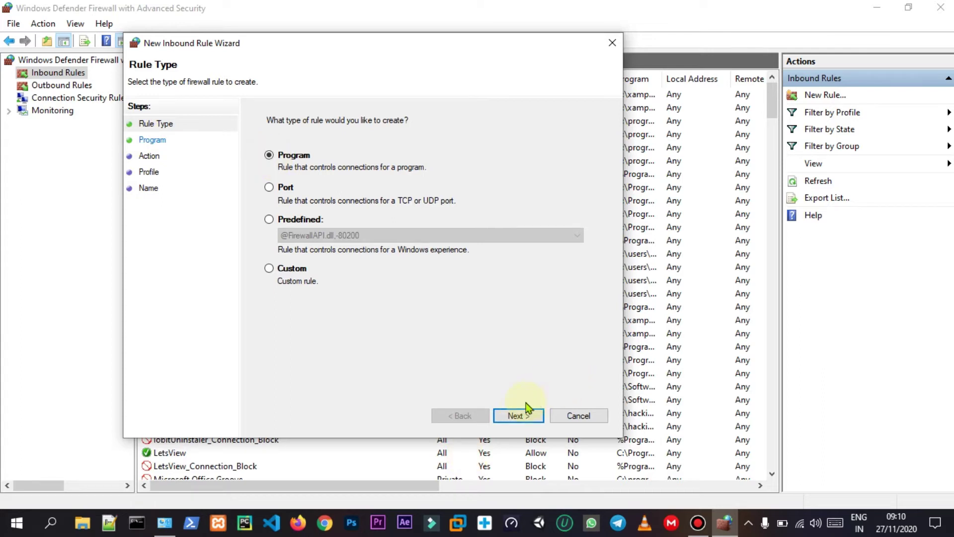
left_click(520, 416)
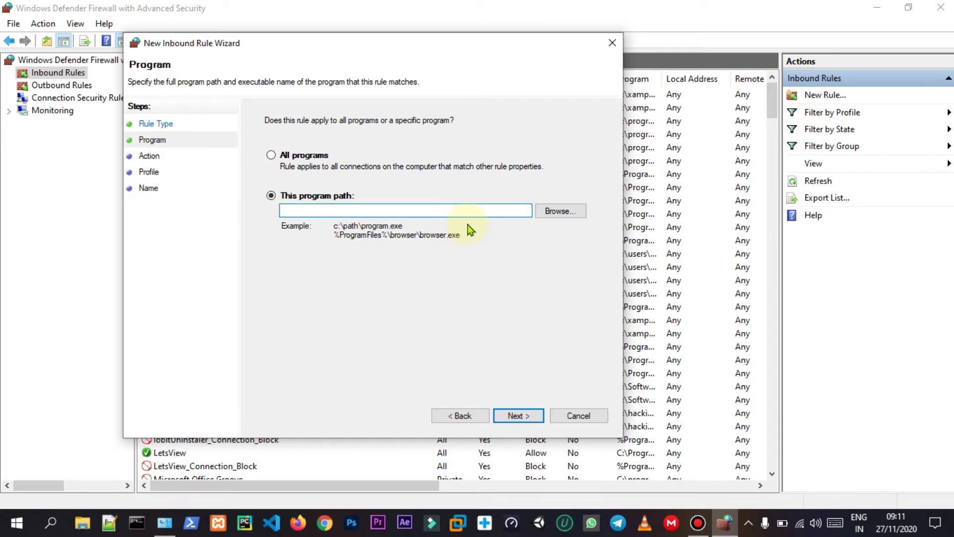
Step: Set the rule's program path to chrome.exe from C:\Program Files\Google\Chrome\Application and accept it
left_click(552, 212)
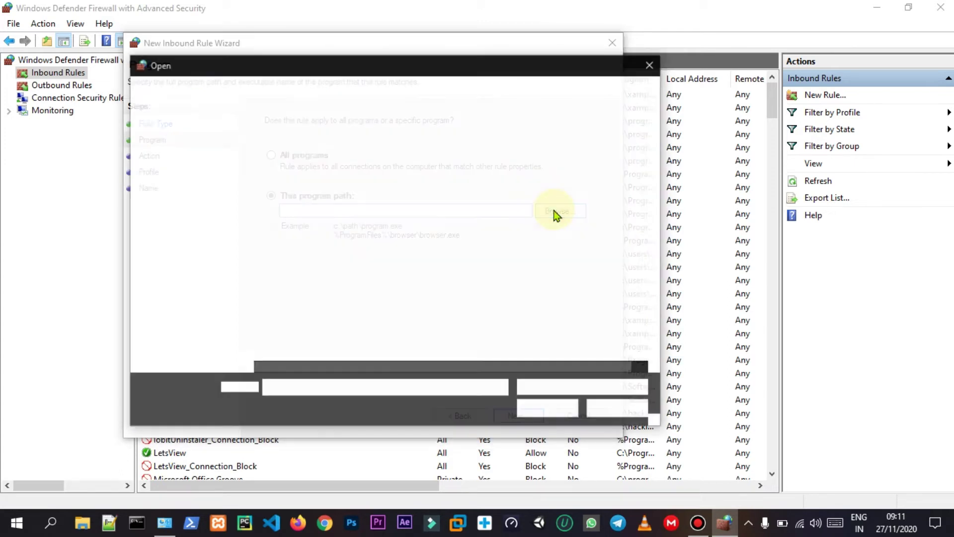
scroll(236, 205, "down", 1)
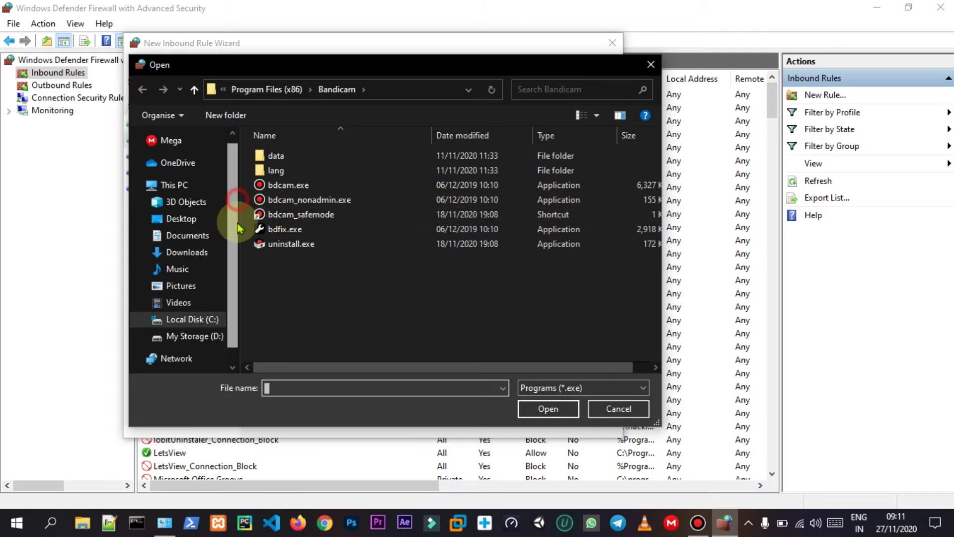
left_click(204, 324)
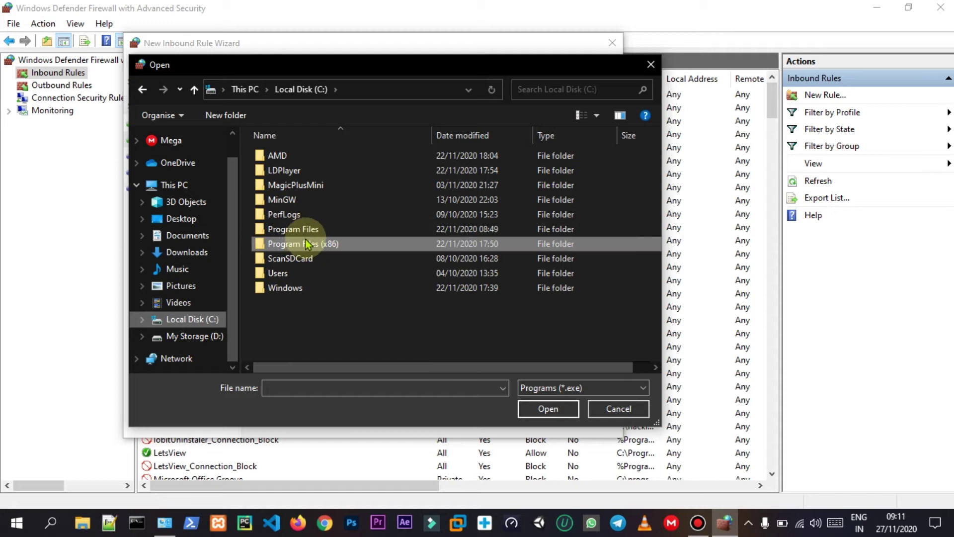
double_click(338, 228)
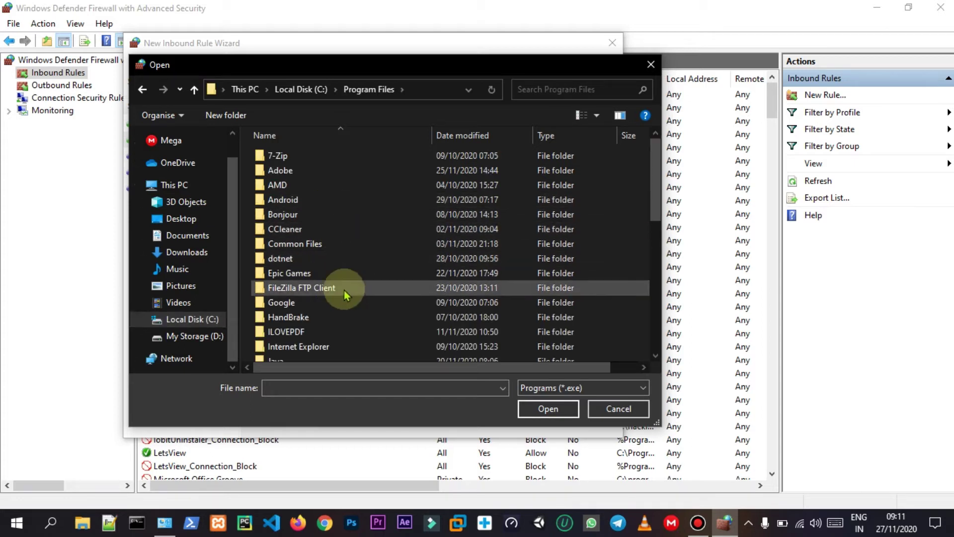
left_click(316, 305)
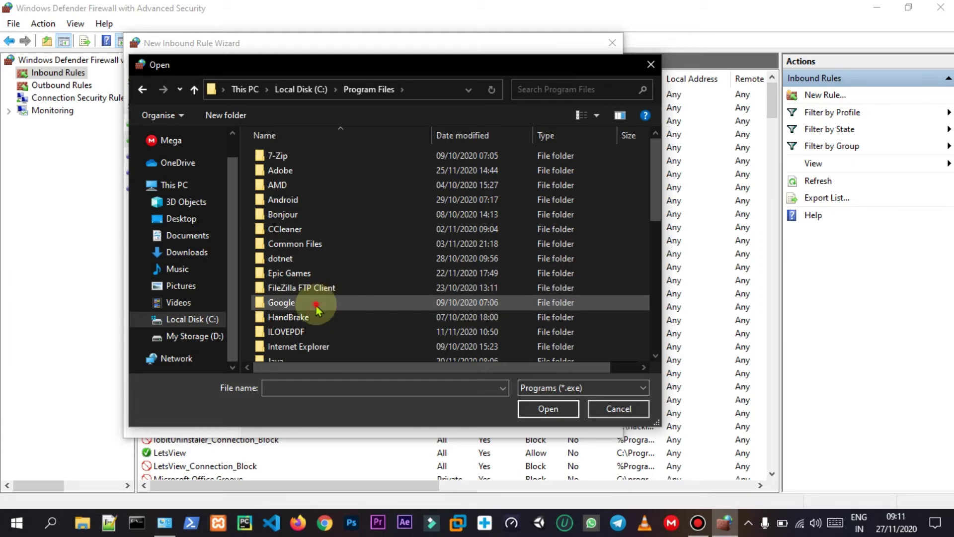
double_click(316, 305)
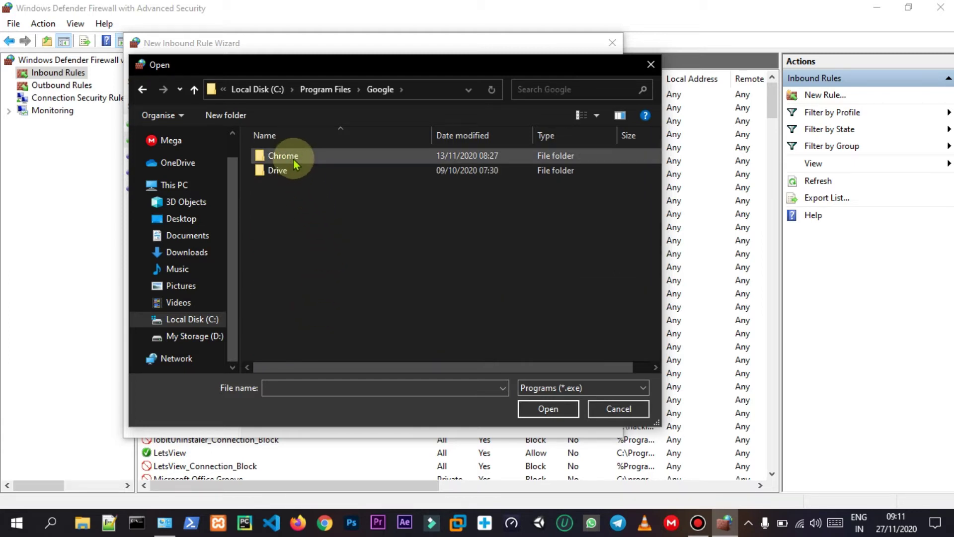
double_click(284, 156)
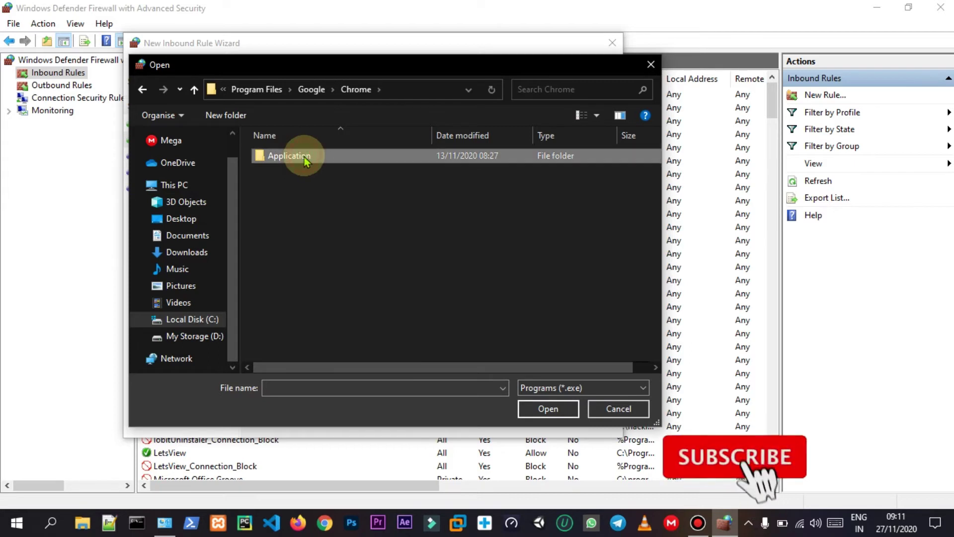
double_click(305, 160)
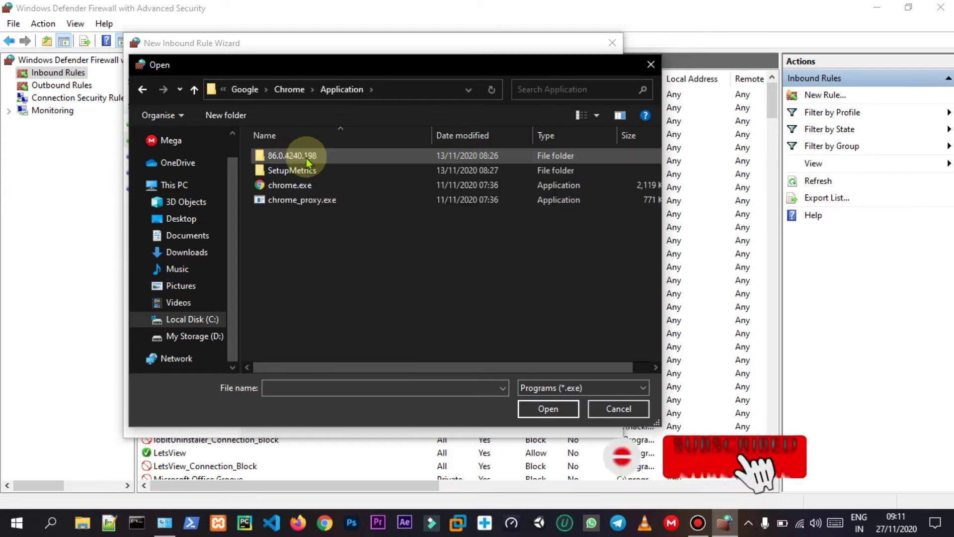
double_click(359, 185)
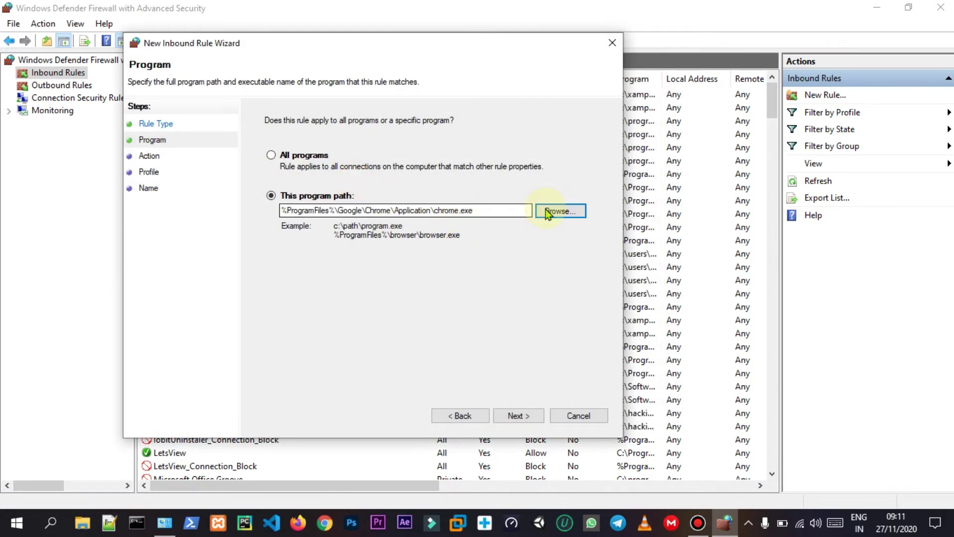
left_click(526, 417)
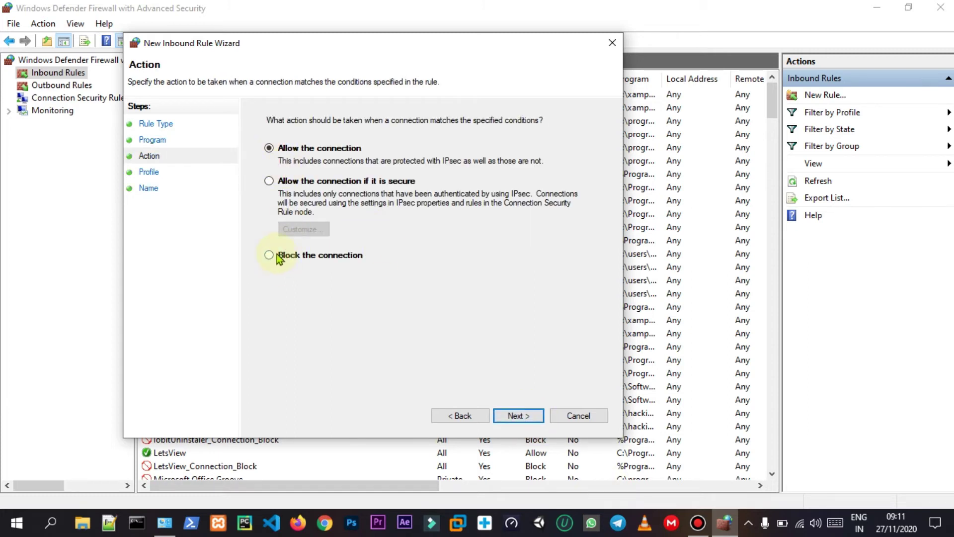
Step: Set the inbound rule to block the connection, name it "chrome", finish creating it, and return to the inbound rules list
left_click(520, 416)
left_click(512, 415)
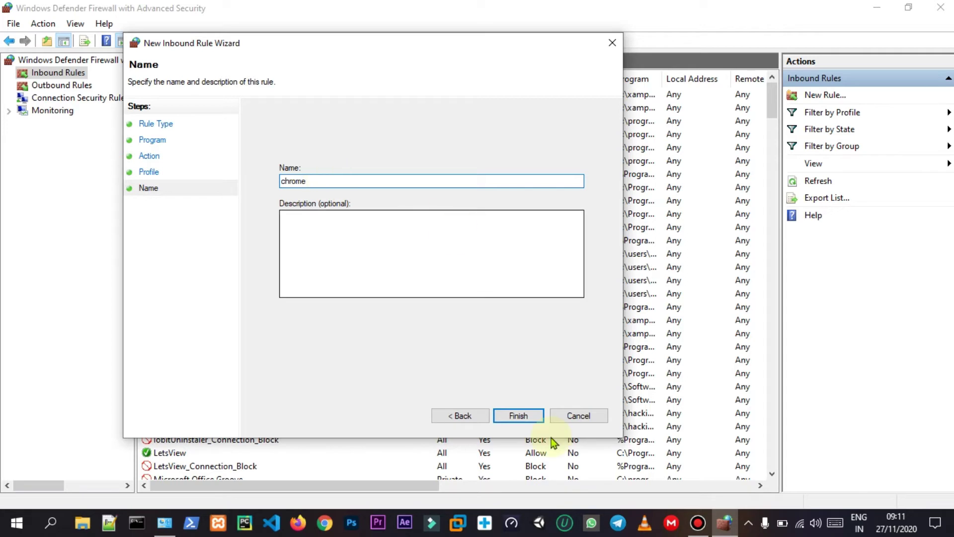
left_click(532, 418)
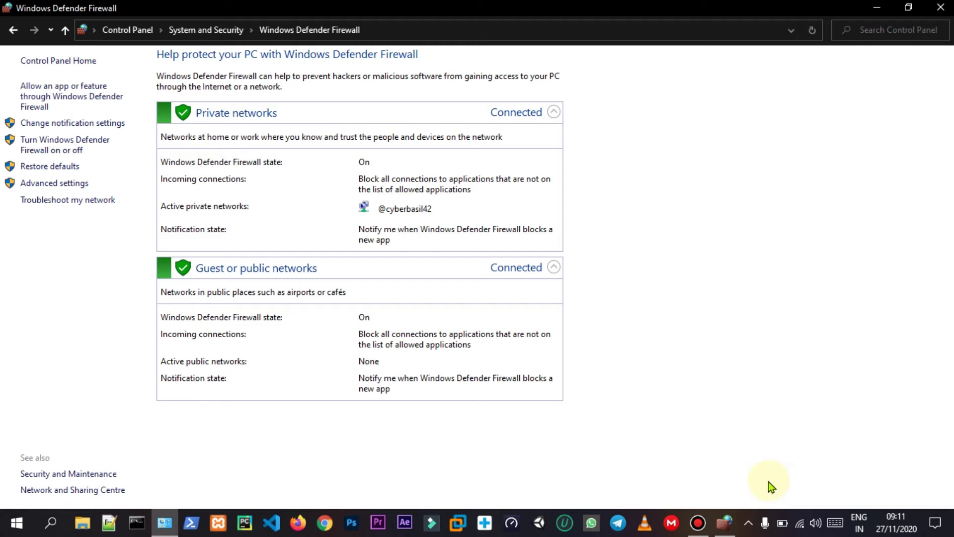
left_click(725, 522)
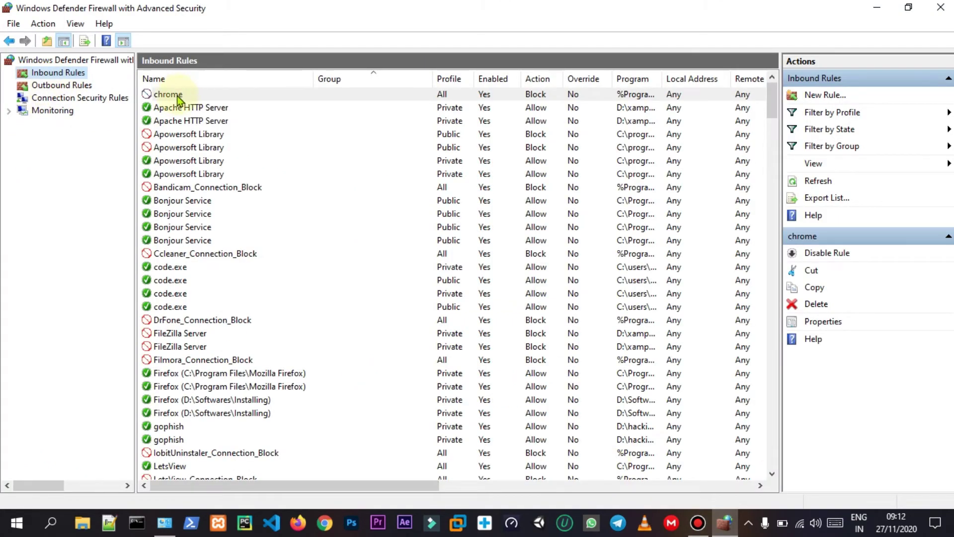
Step: Start a new outbound rule with Program as the rule type
left_click(61, 86)
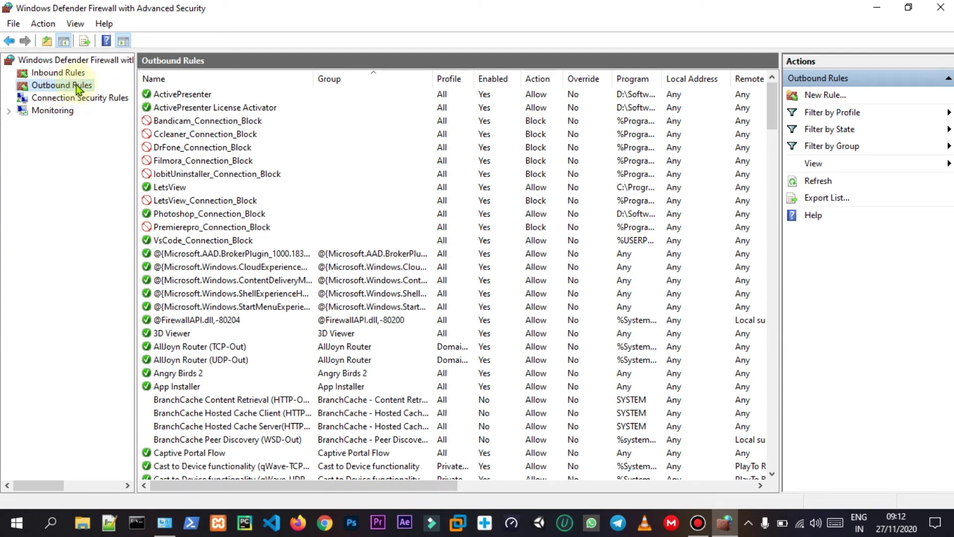
left_click(72, 74)
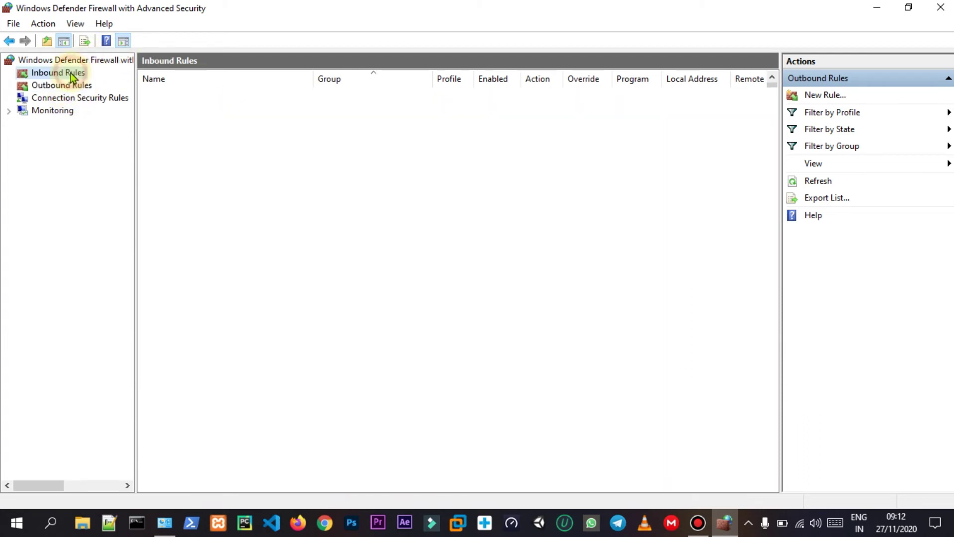
left_click(82, 87)
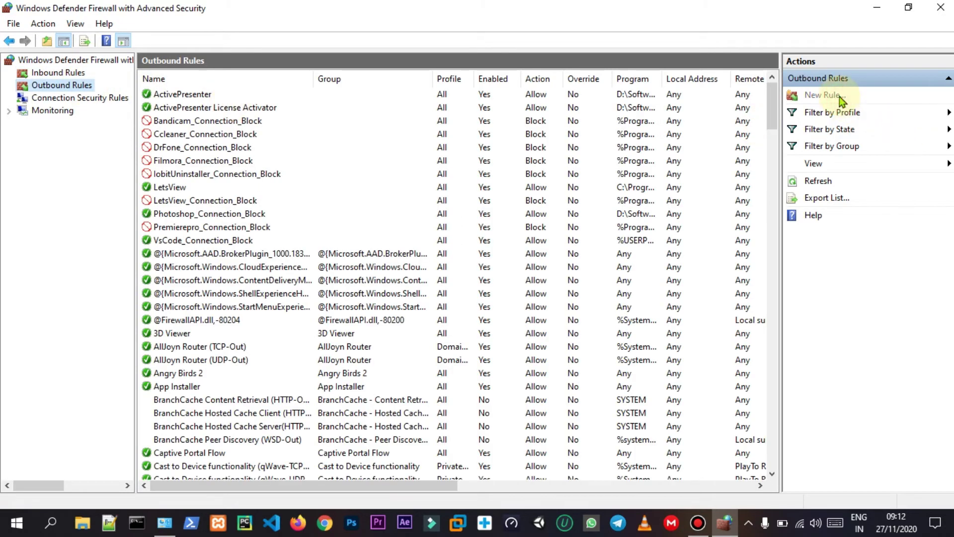
left_click(839, 96)
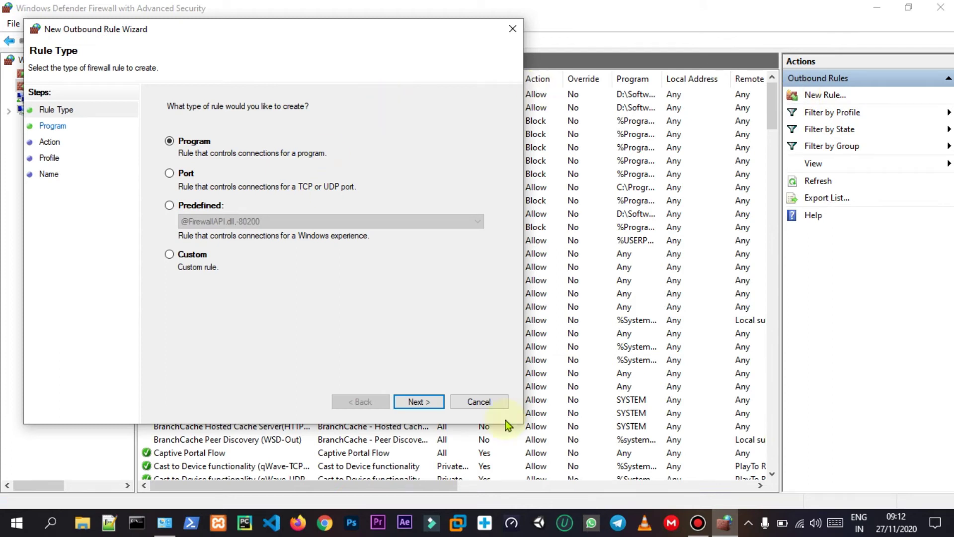
left_click(419, 401)
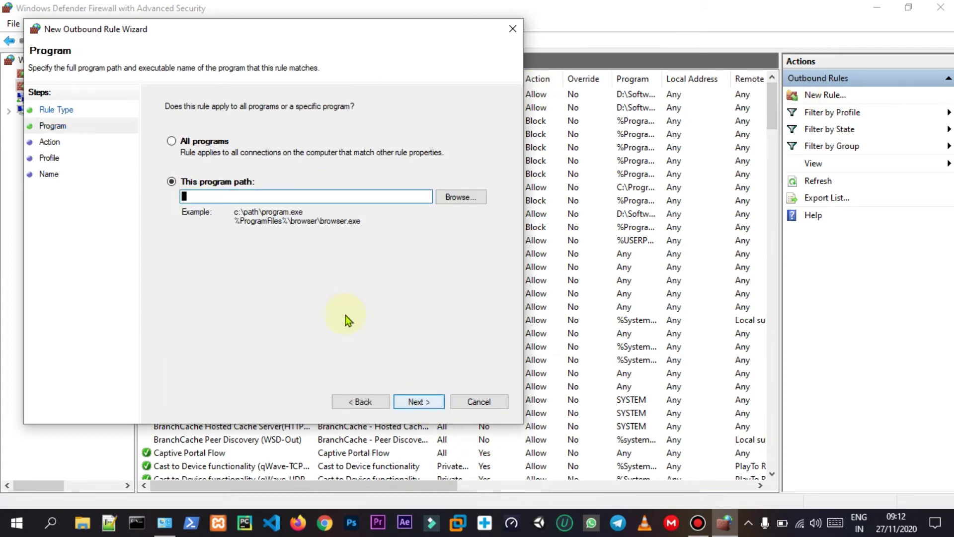
Step: Set the outbound rule's program path to chrome.exe from Google\Chrome\Application and name the rule "chrome"
left_click(452, 195)
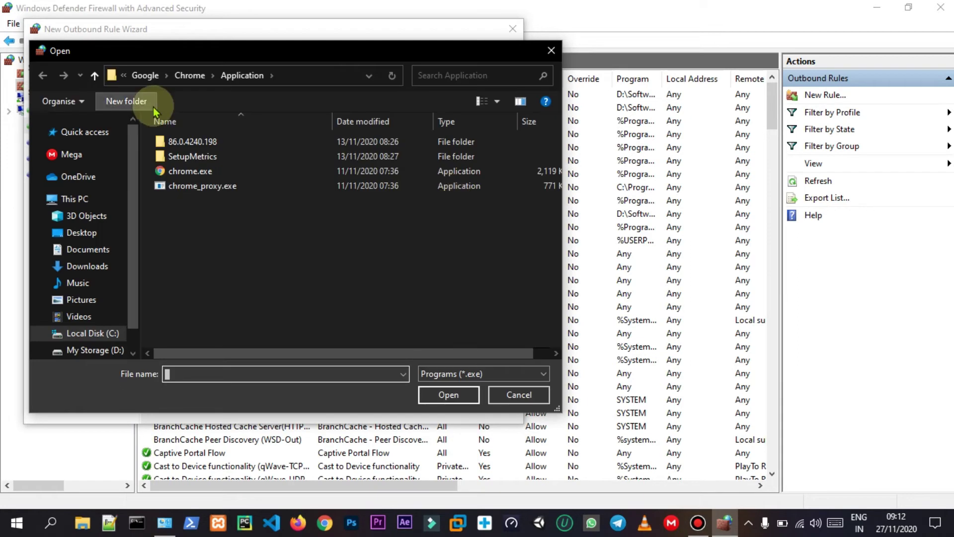
double_click(231, 171)
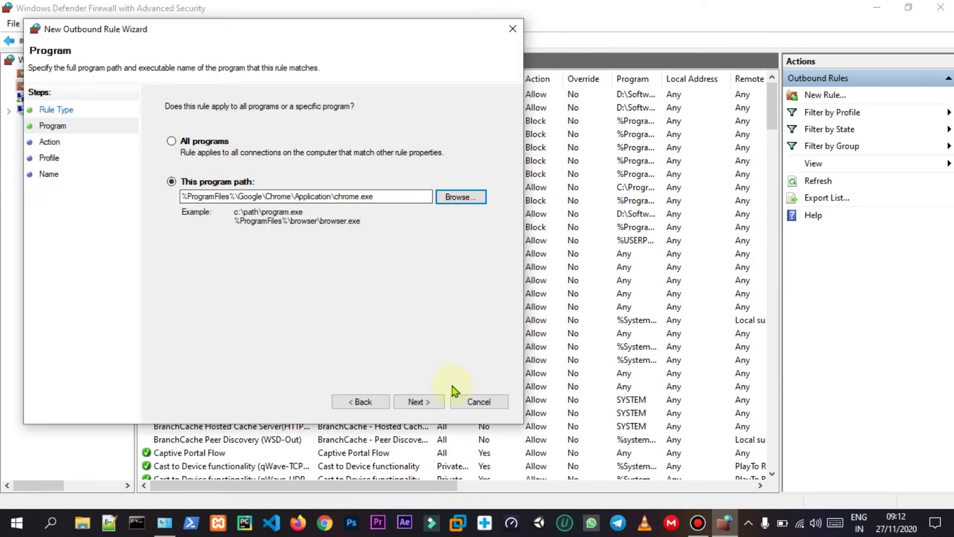
left_click(435, 401)
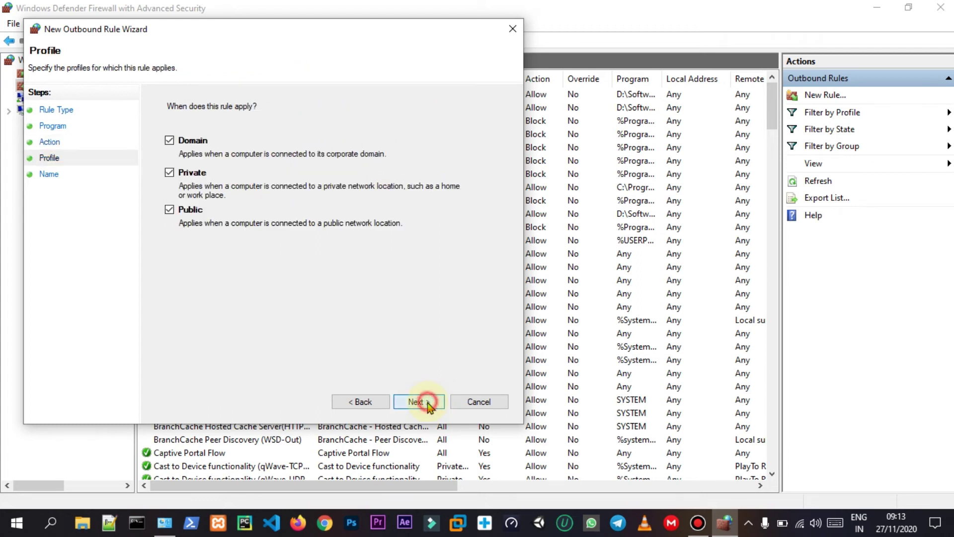
left_click(426, 402)
type("chrome")
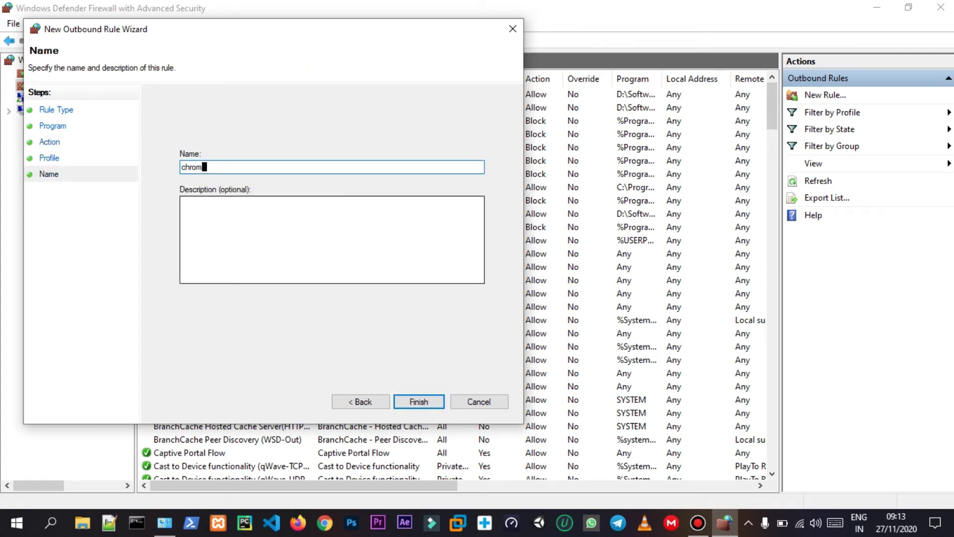
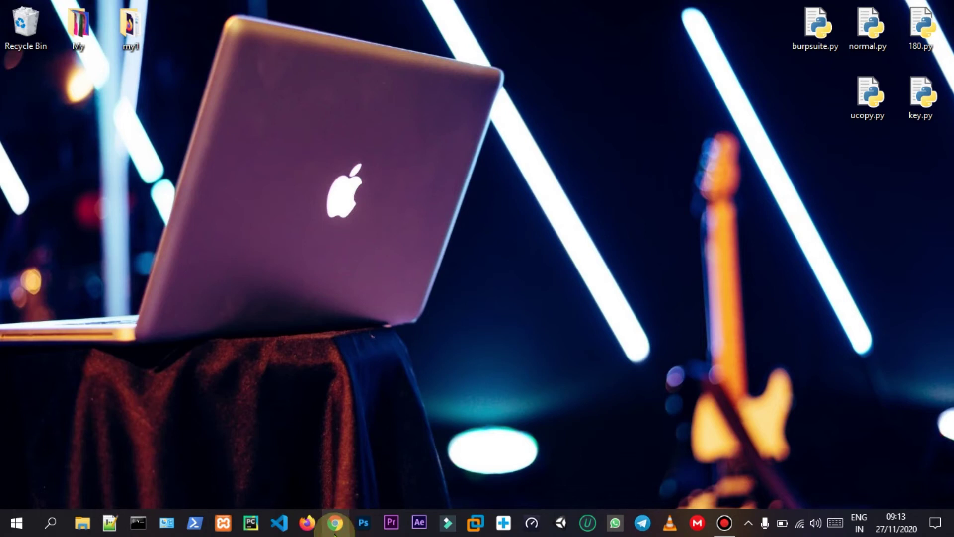
Step: Switch to Chrome, try to load google.com to test the block, and close the page
left_click(334, 526)
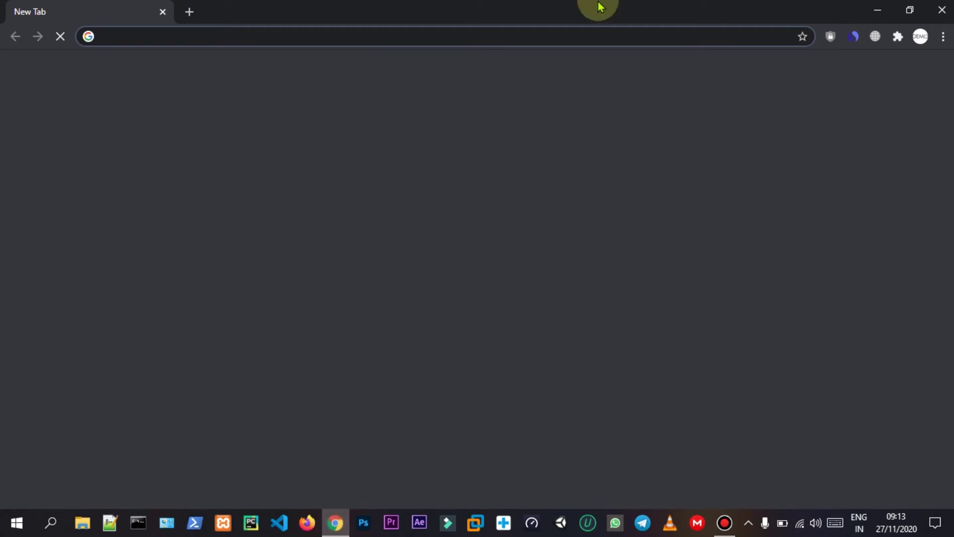
left_click(207, 38)
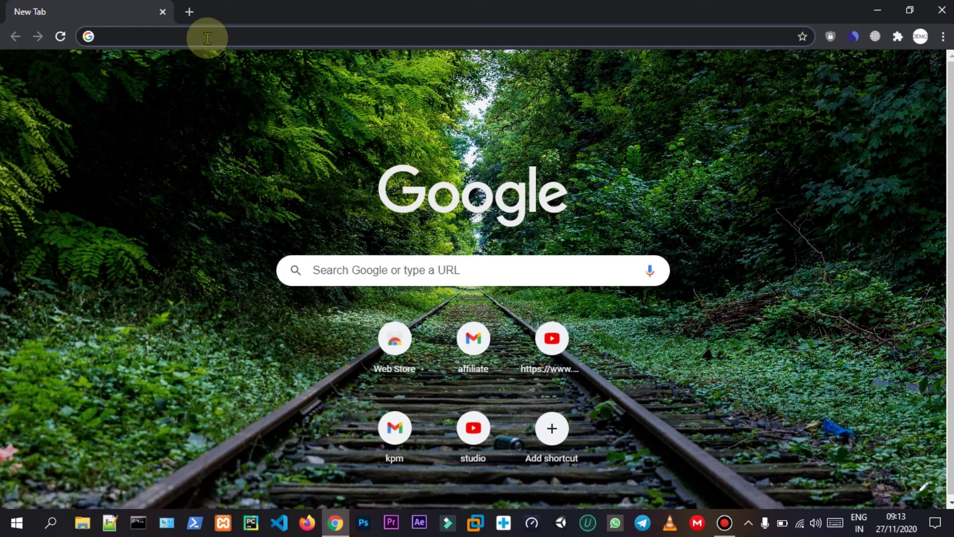
type("google.com")
key("Return")
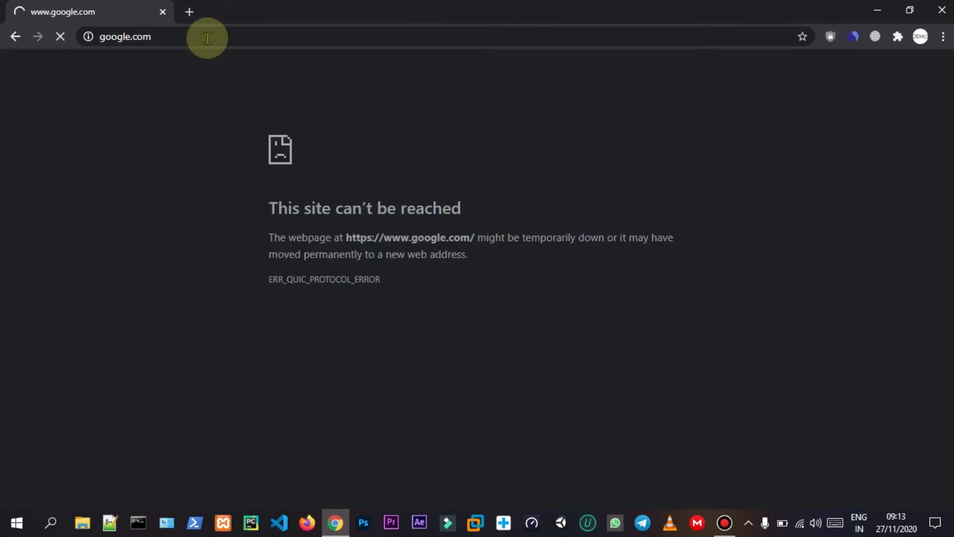
left_click(189, 12)
left_click(144, 12)
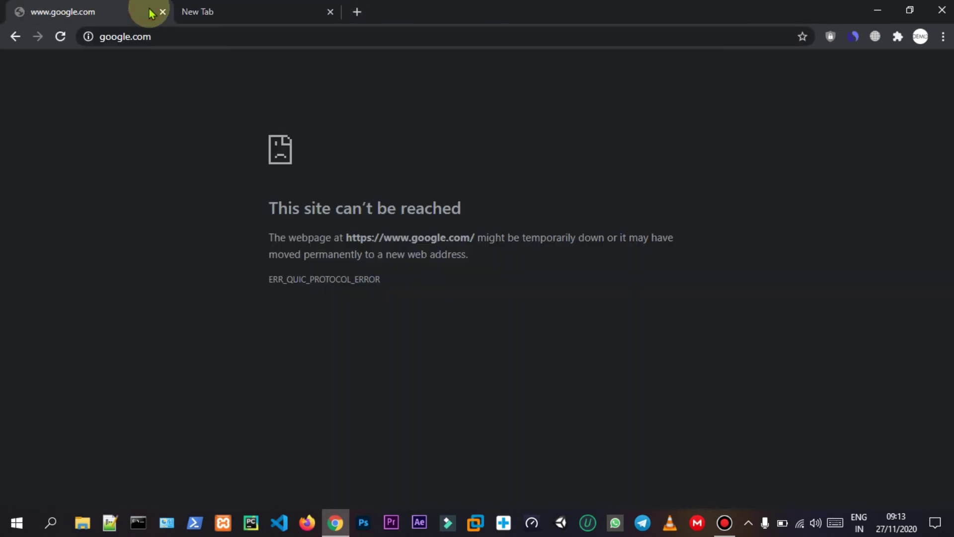
left_click(162, 12)
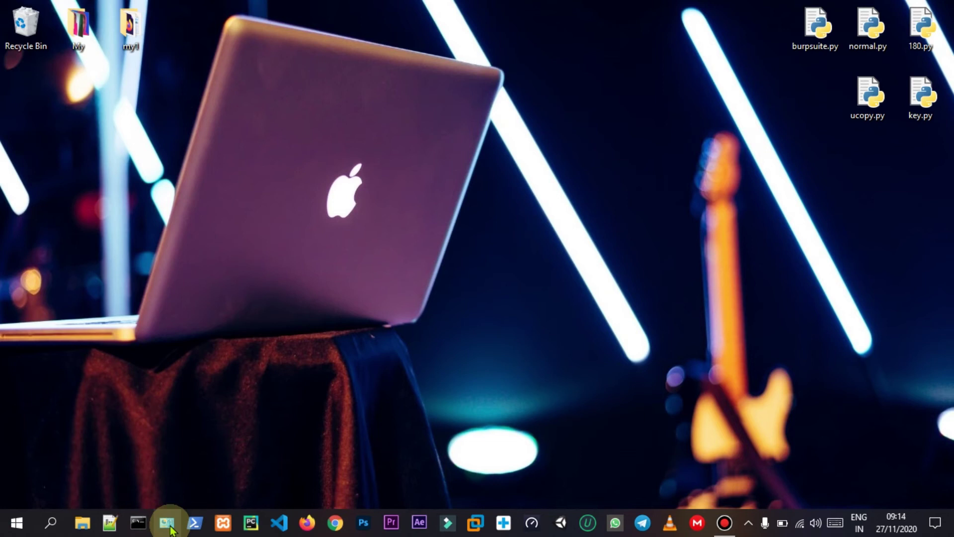
Step: Switch to Control Panel and open the advanced settings of Windows Defender Firewall under System and Security
left_click(169, 527)
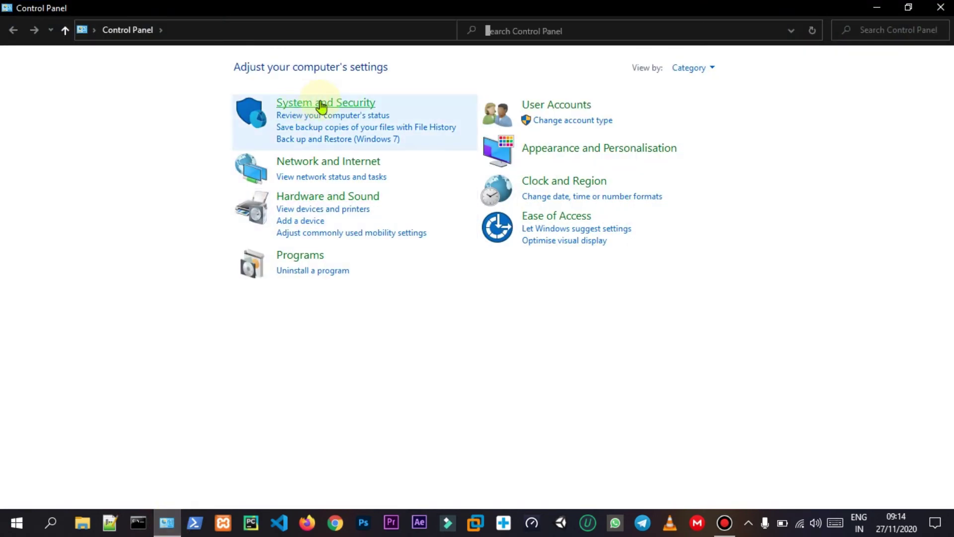
left_click(366, 105)
left_click(208, 112)
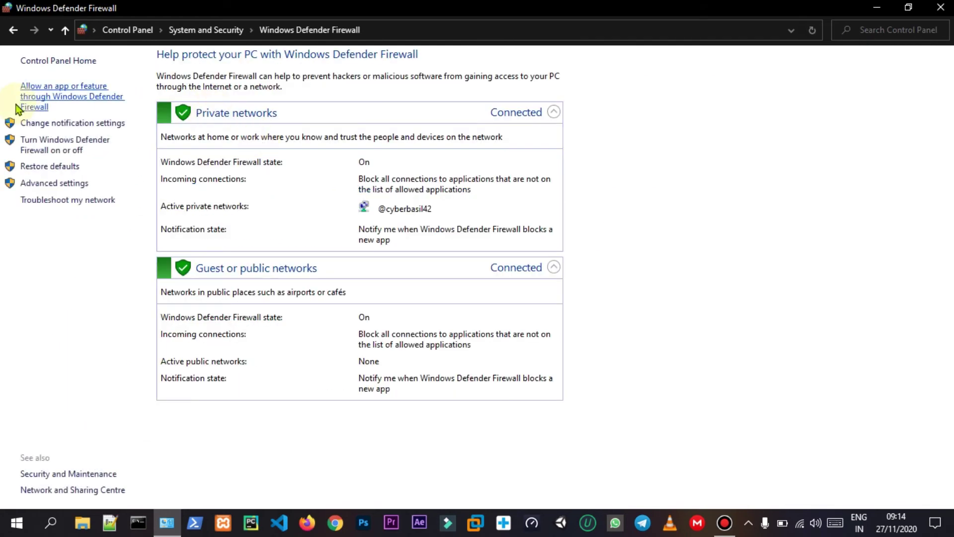
left_click(56, 182)
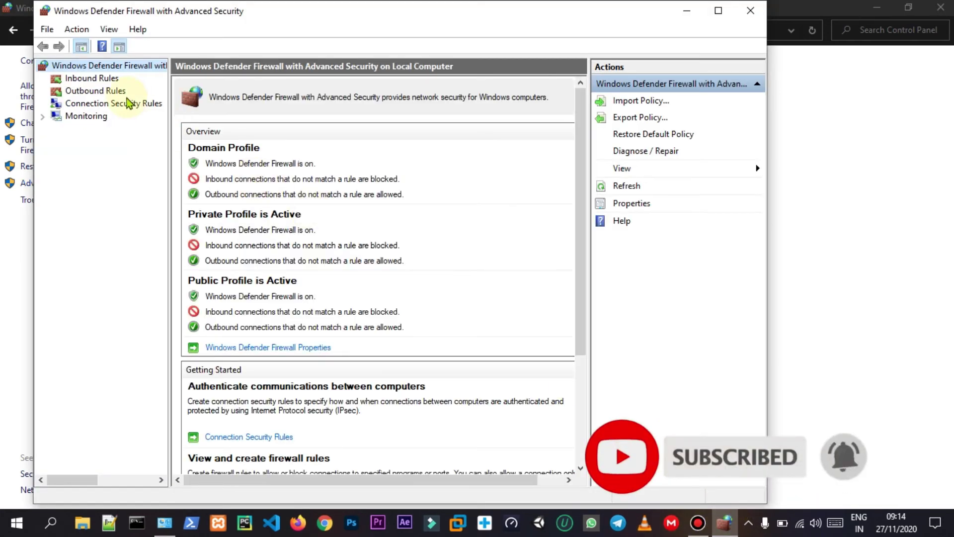
Step: Change the "chrome" inbound rule's action to Allow the connection and apply it
left_click(102, 80)
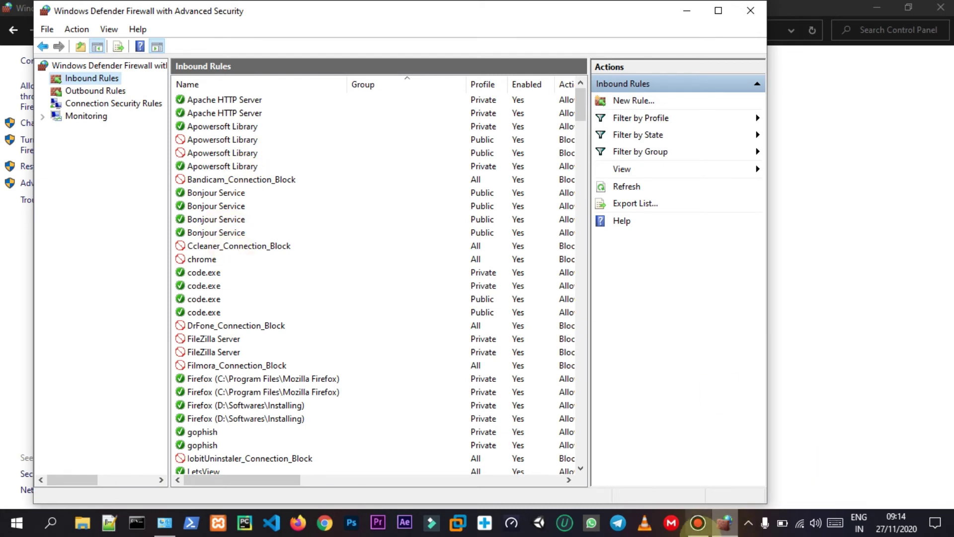
left_click(215, 260)
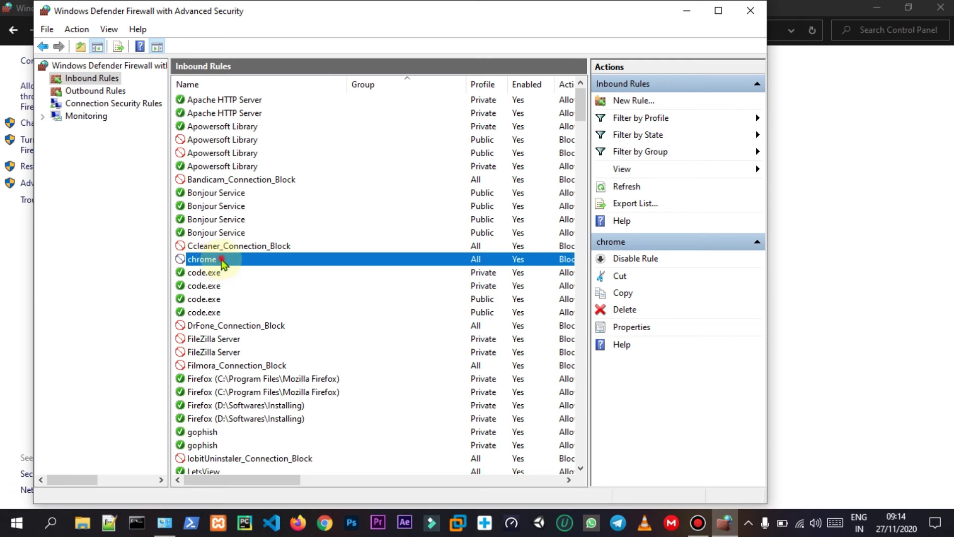
double_click(221, 263)
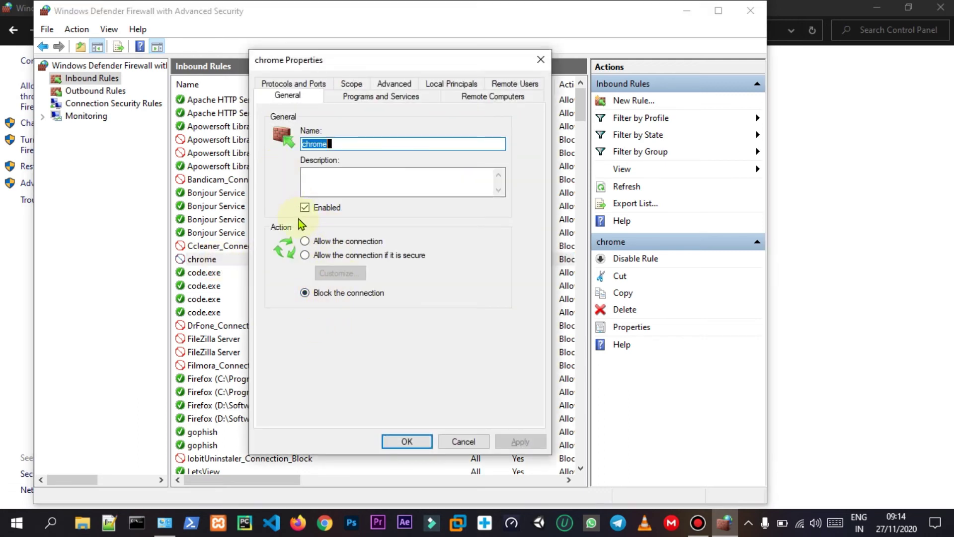
left_click(306, 241)
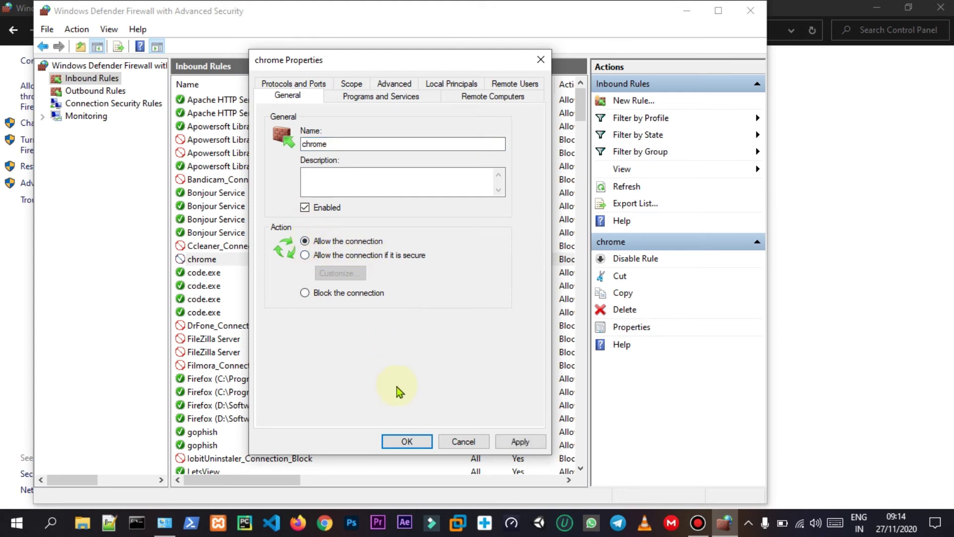
left_click(507, 442)
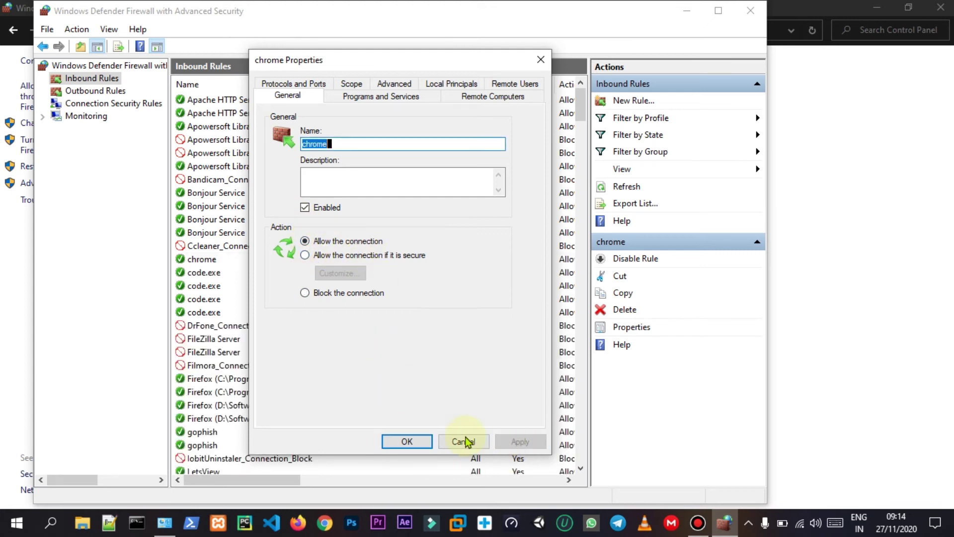
left_click(418, 442)
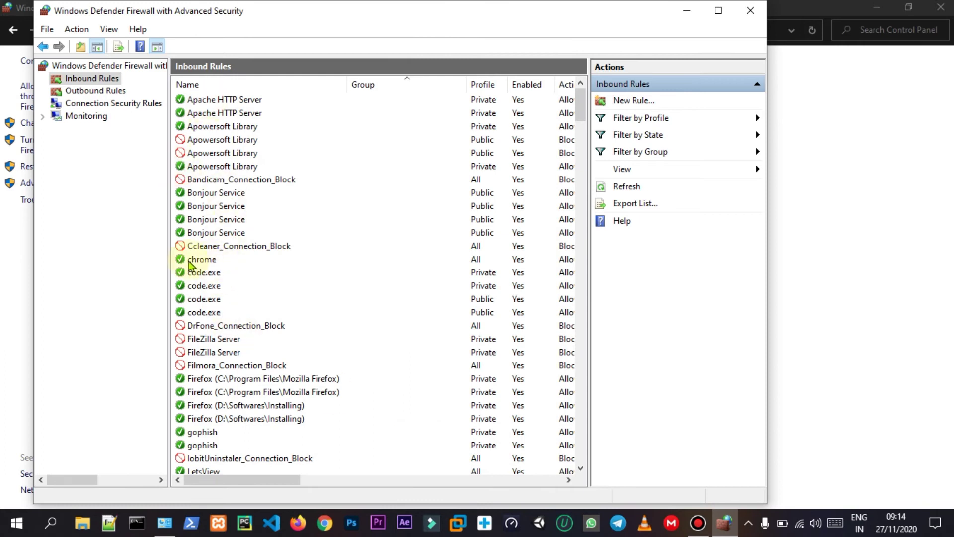
Step: Change the "chrome" outbound rule's action to Allow the connection and apply it
left_click(97, 91)
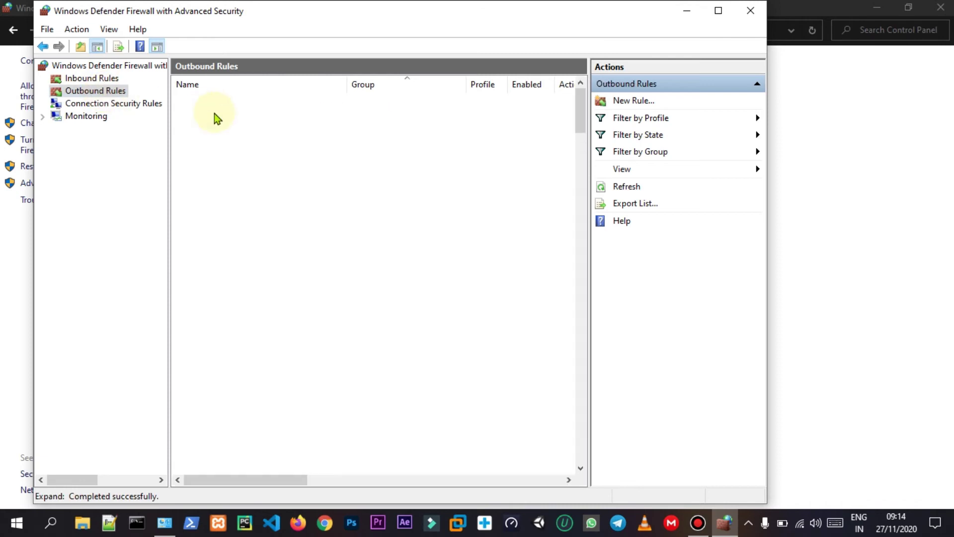
double_click(201, 153)
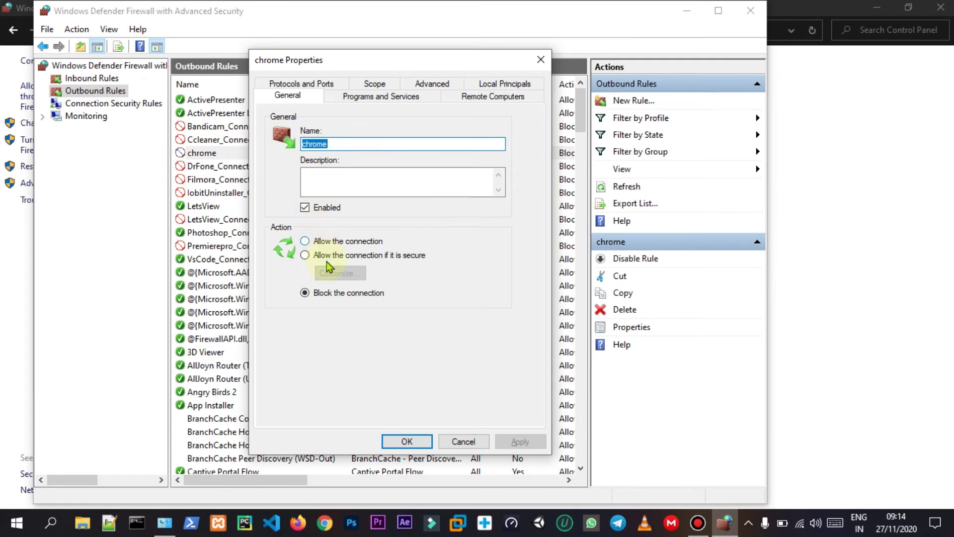
left_click(305, 241)
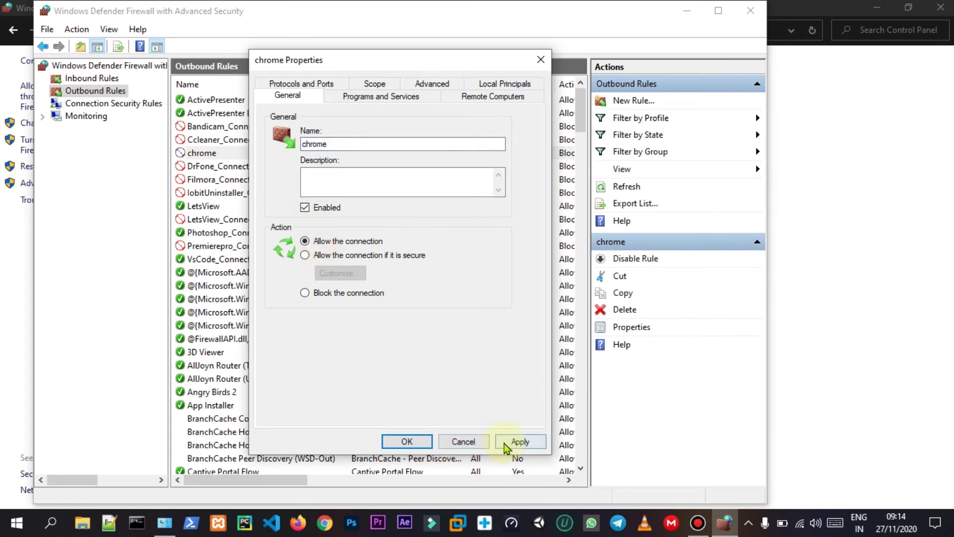
left_click(506, 446)
left_click(421, 440)
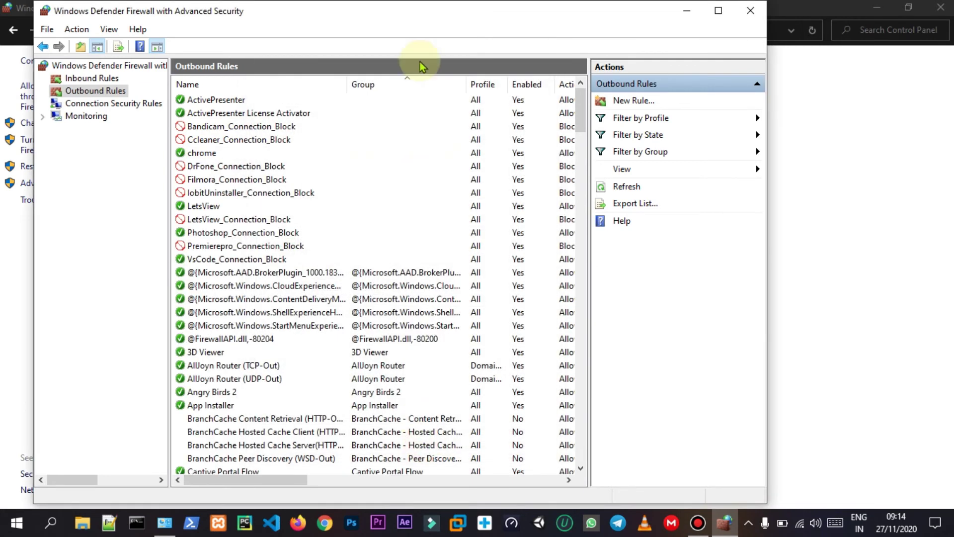
Step: Minimize the firewall windows, load google.com in Chrome to check its internet access, and close the browser
left_click(687, 10)
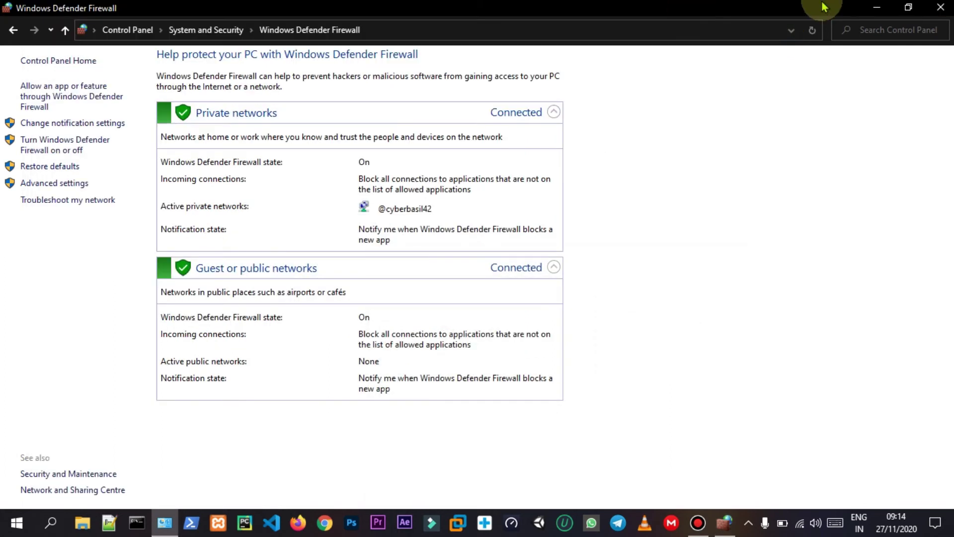
left_click(877, 7)
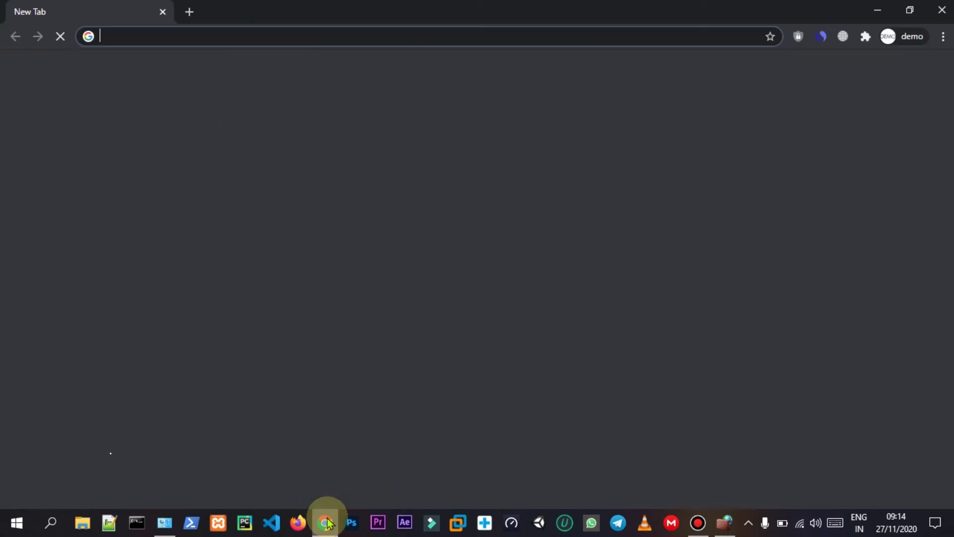
type("g")
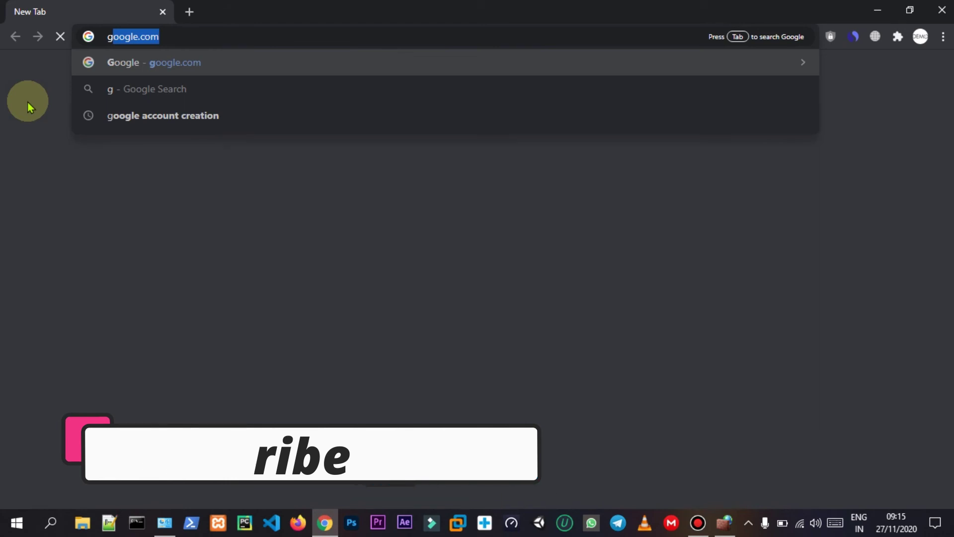
type("o")
key("Return")
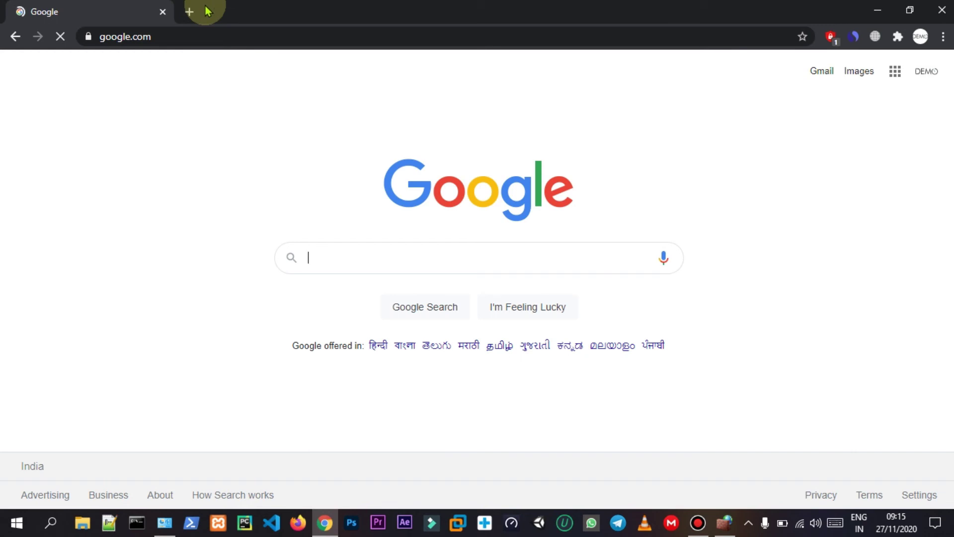
left_click(936, 6)
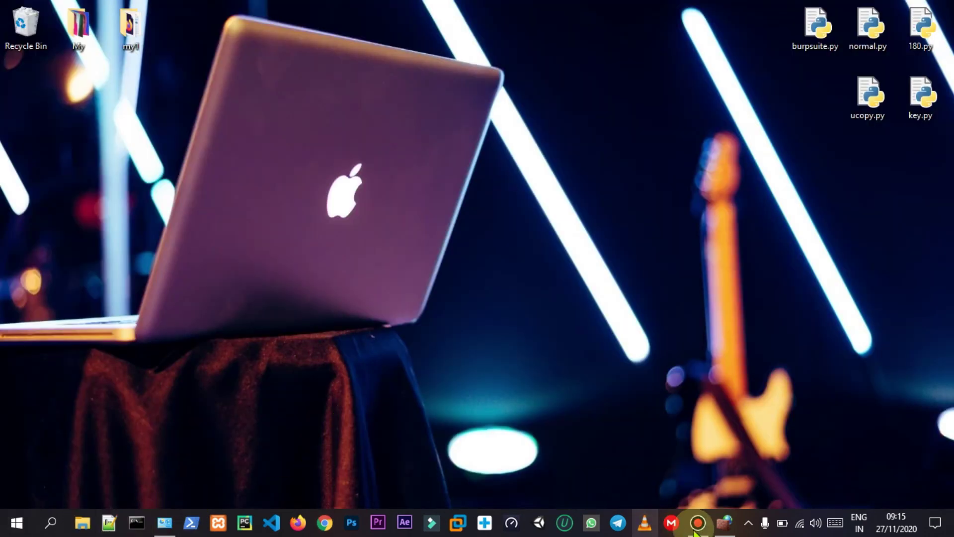
Step: Restore the Windows Defender Firewall window, start a new inbound rule of type Program, and browse for its program path
left_click(724, 522)
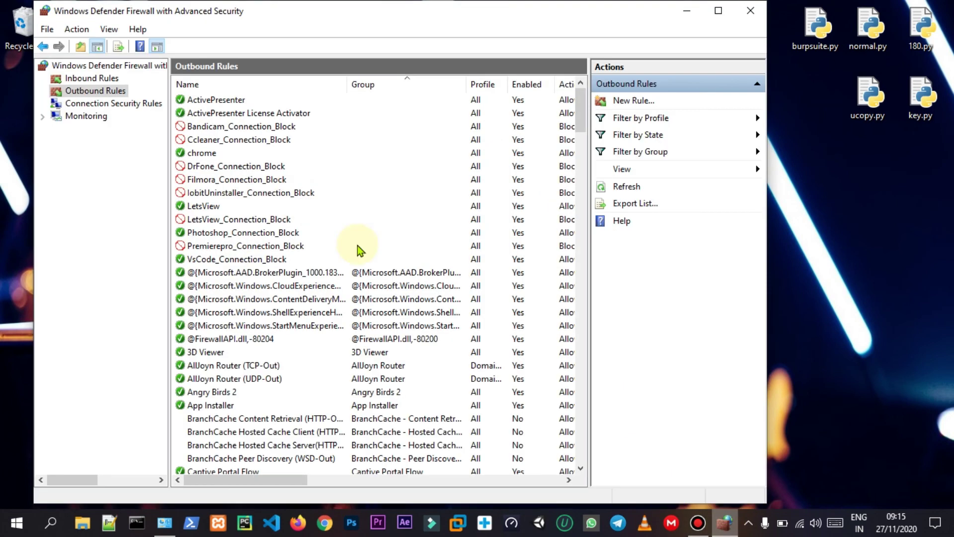
left_click(81, 79)
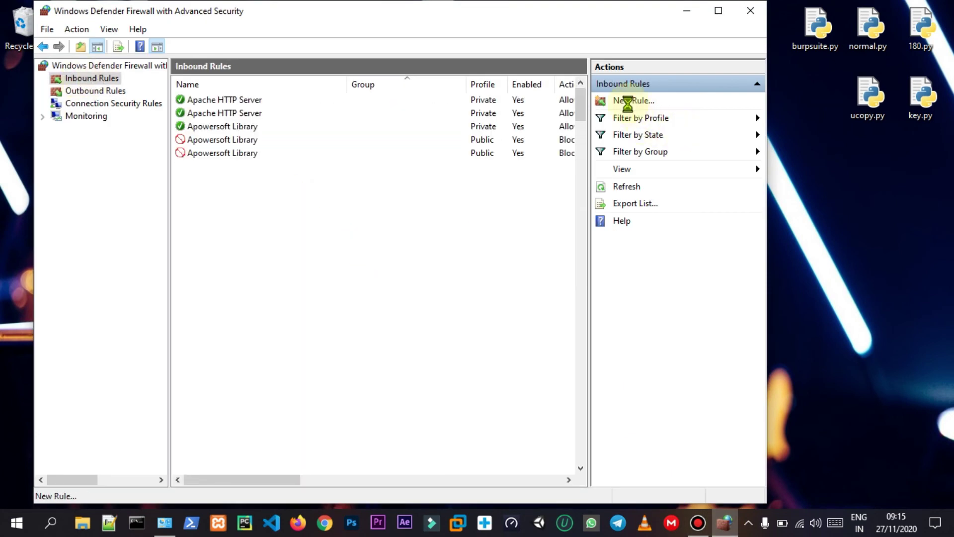
left_click(631, 101)
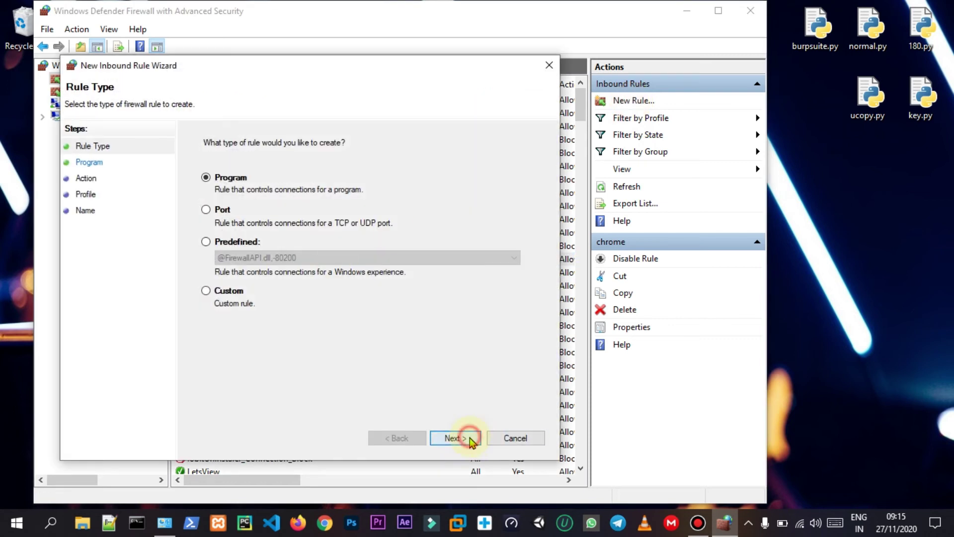
left_click(471, 440)
left_click(486, 240)
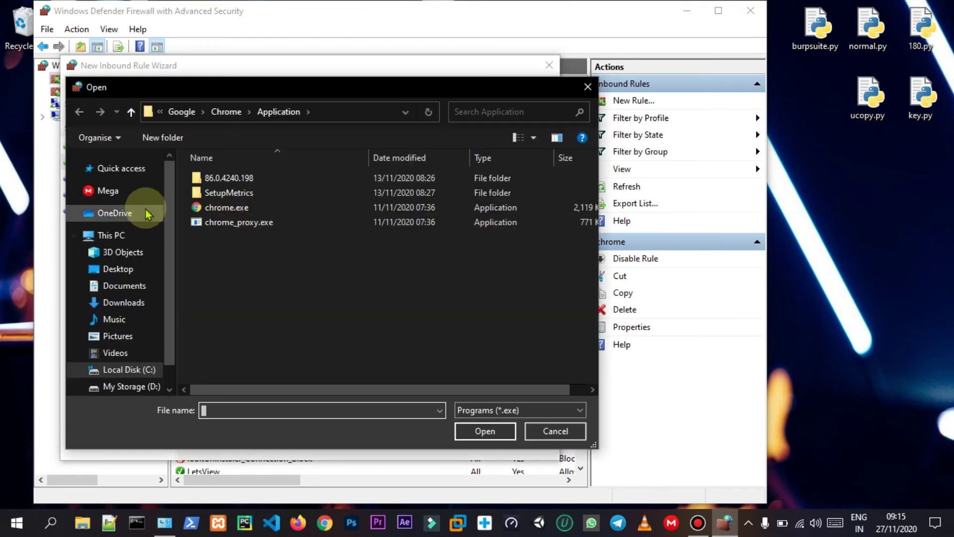
Step: Look through Program Files, then find the Wondershare Filmora9 executable in the Filmora9 folder under Program Files (x86) on drive C
left_click(137, 373)
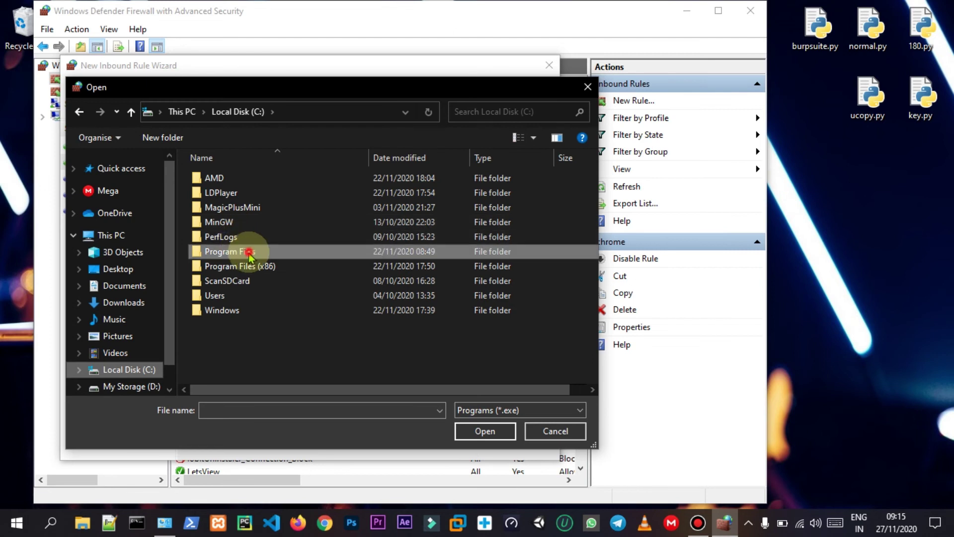
double_click(250, 258)
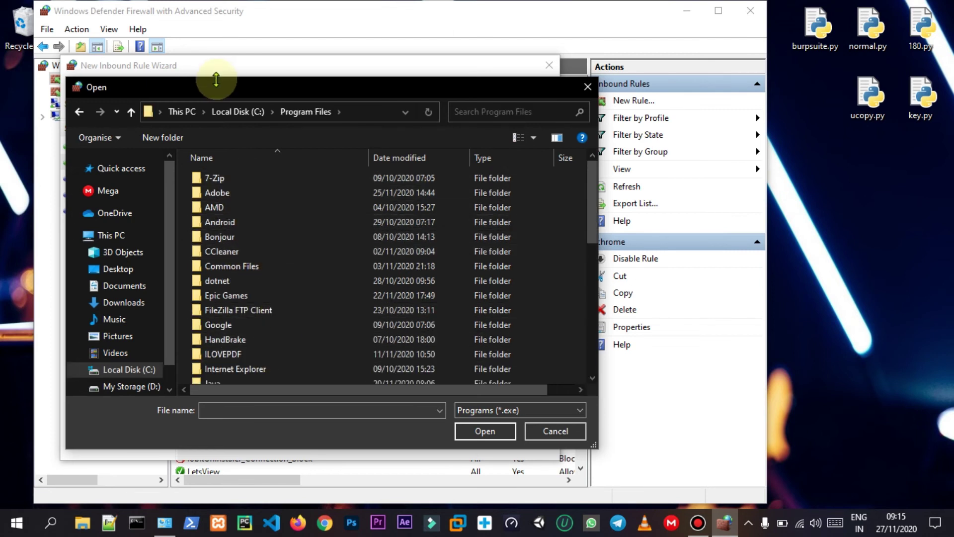
left_click(78, 111)
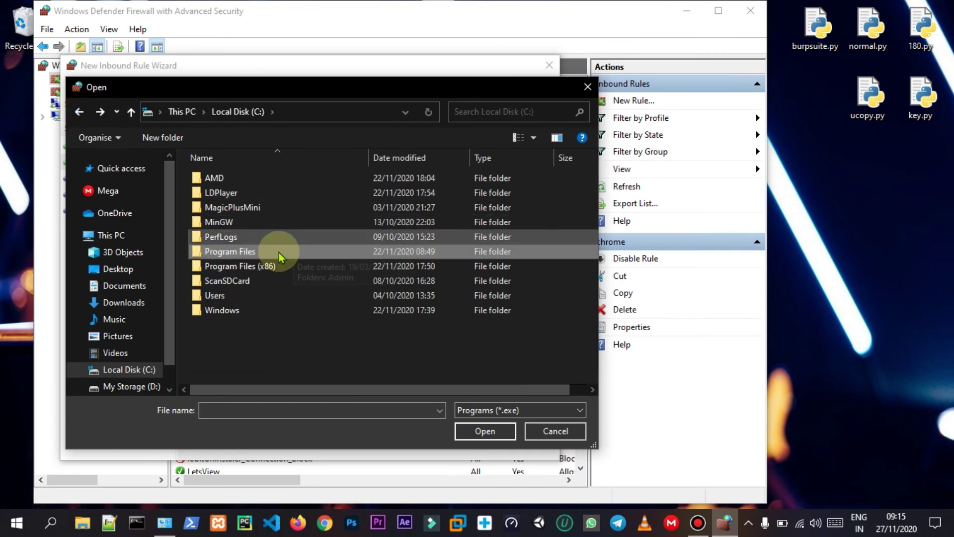
double_click(269, 267)
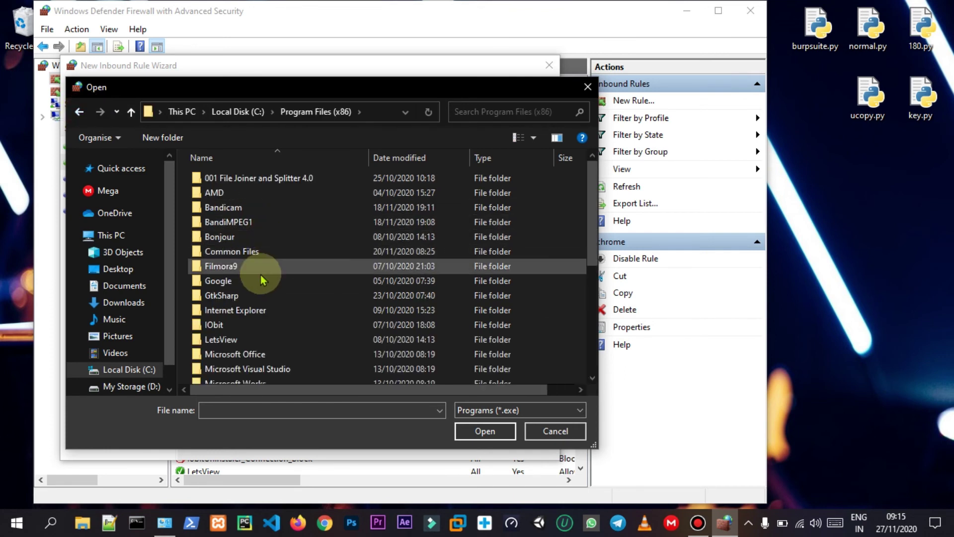
double_click(249, 266)
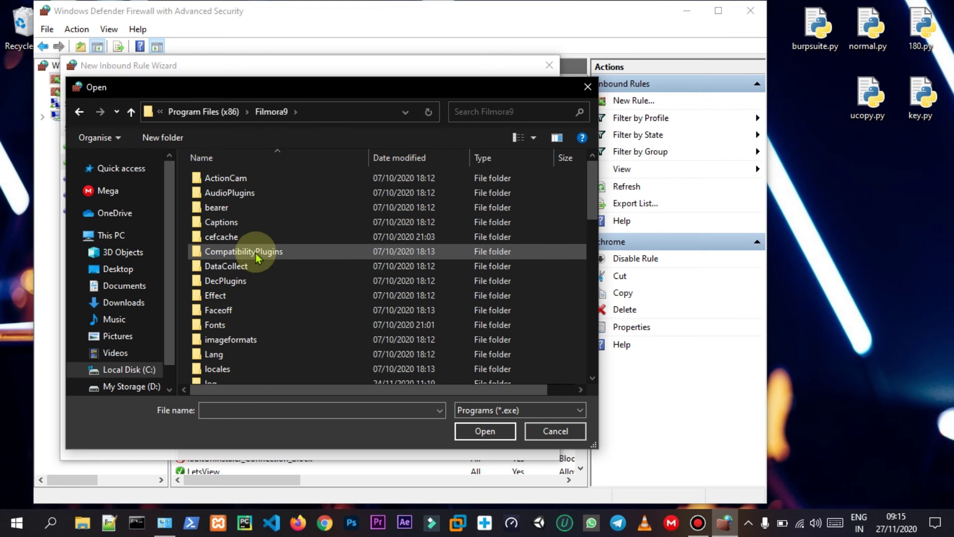
left_click_drag(591, 169, 588, 277)
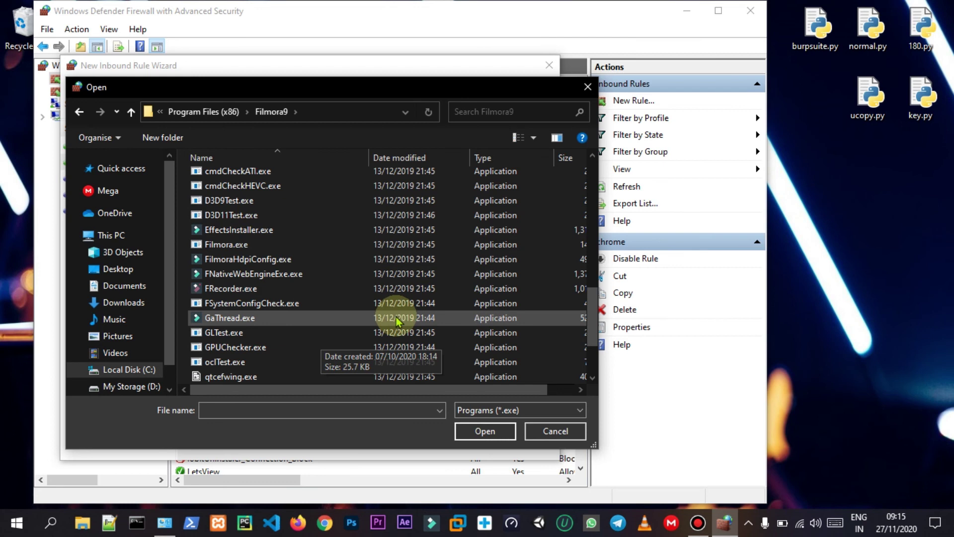
scroll(581, 308, "down", 2)
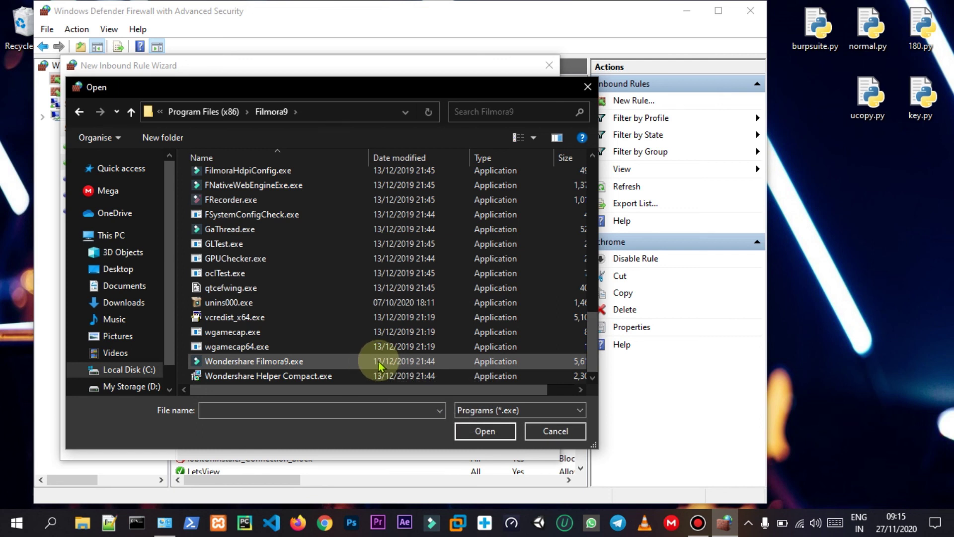
left_click_drag(326, 88, 401, 67)
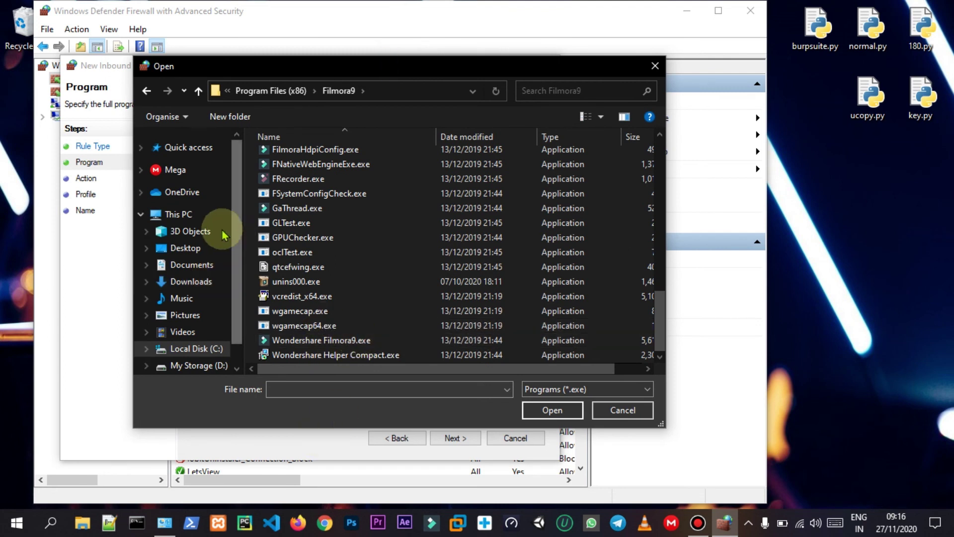
Step: Find the CCleaner executables in the CCleaner folder under Program Files on drive C
left_click(196, 348)
double_click(312, 232)
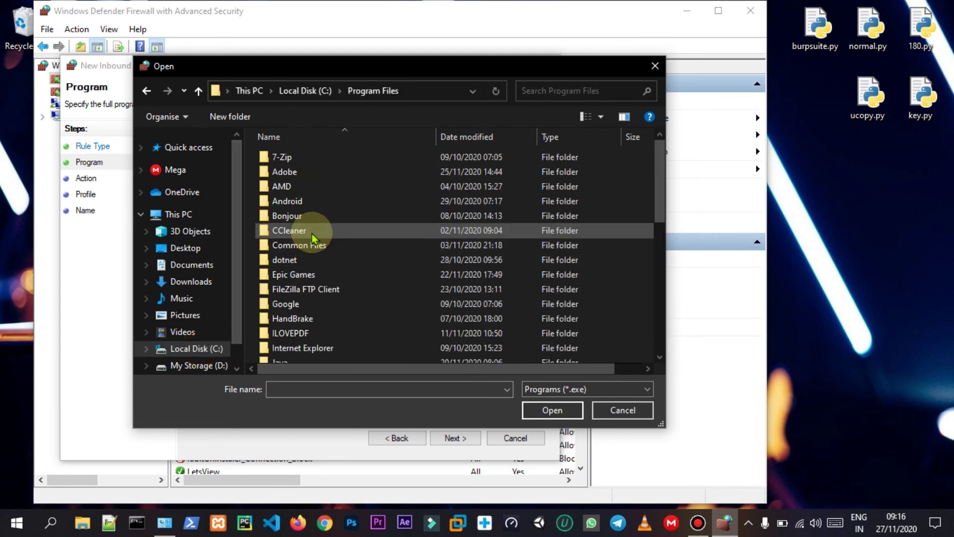
double_click(307, 232)
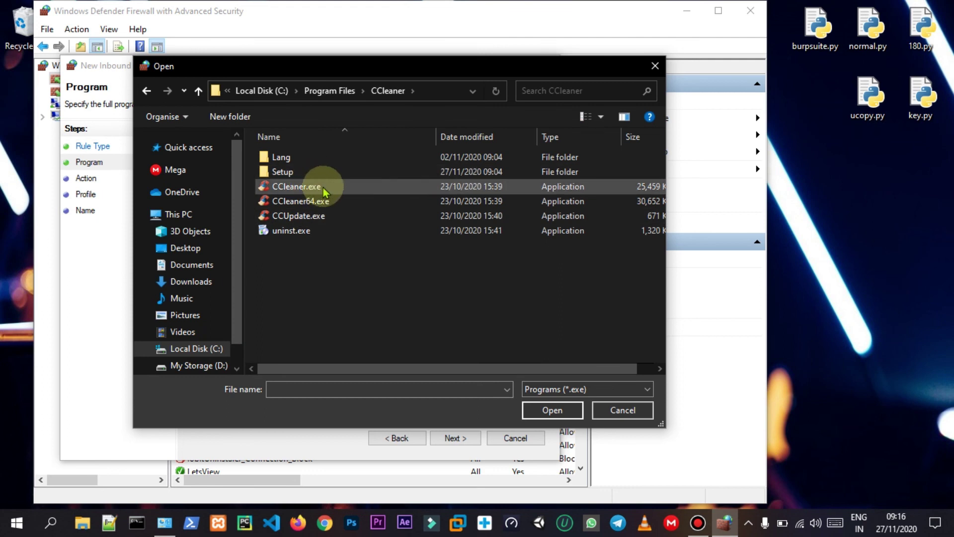
Step: Discard the new inbound rule without choosing a program and close the Windows Defender Firewall window
left_click(655, 66)
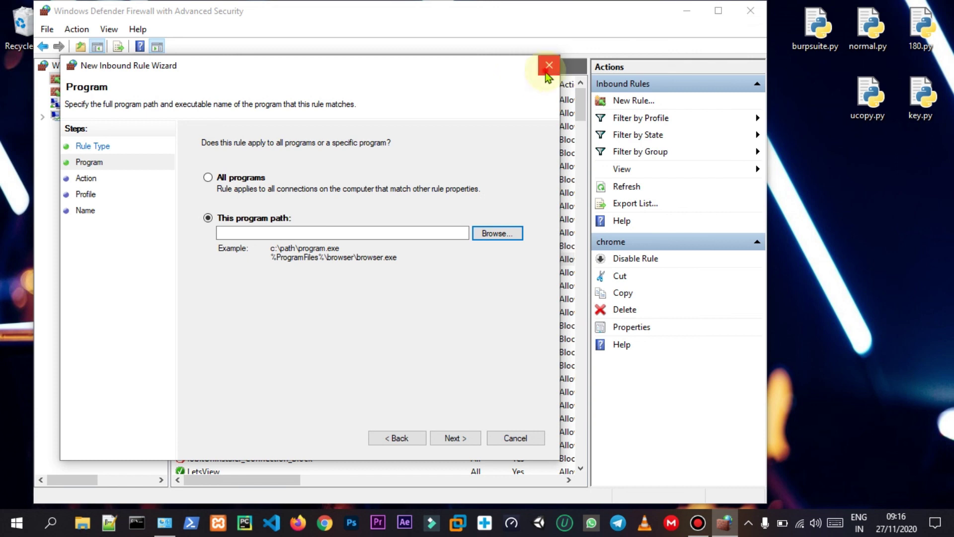
left_click(546, 72)
left_click(751, 11)
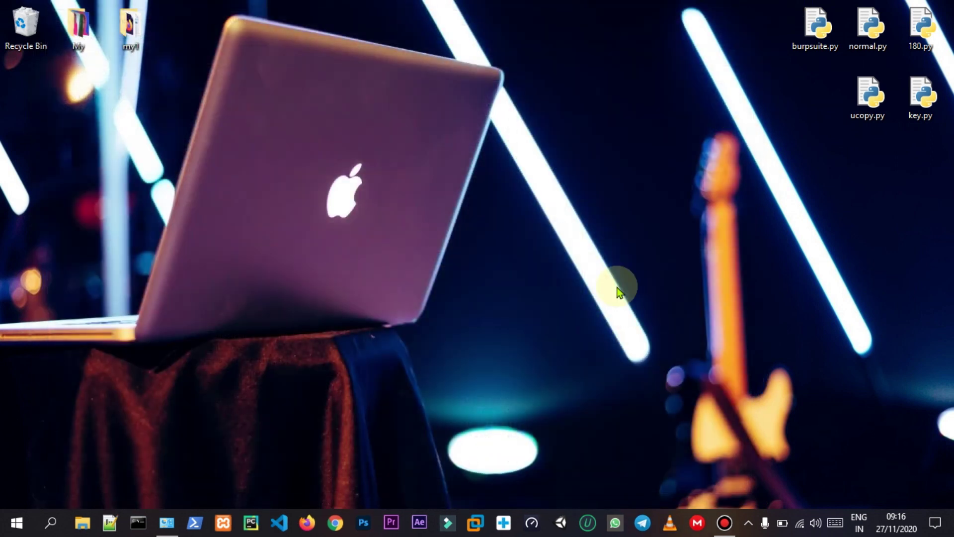